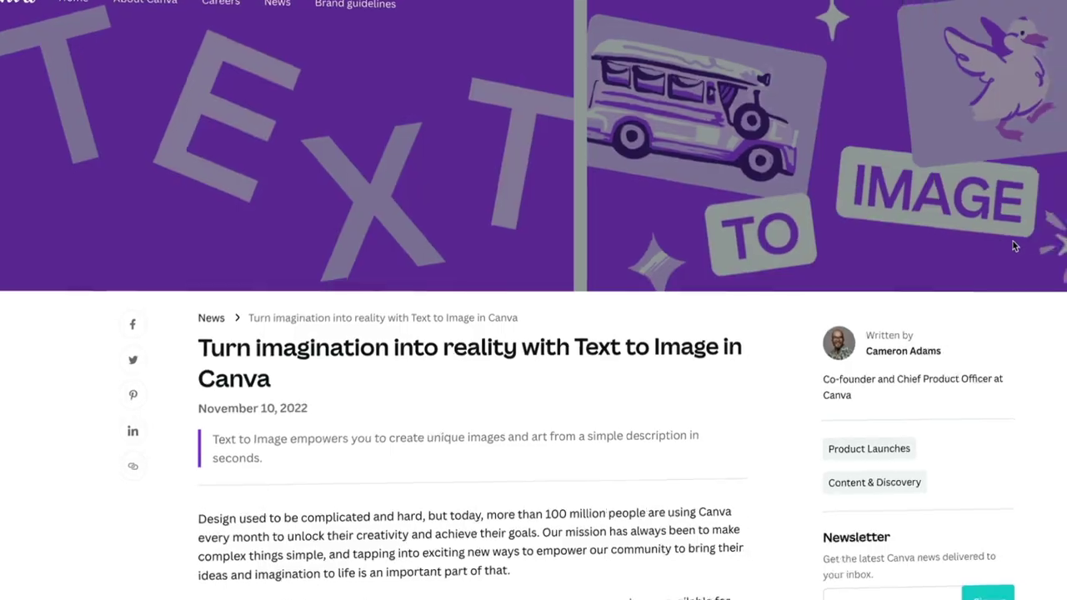
scroll(985, 244, down, 6)
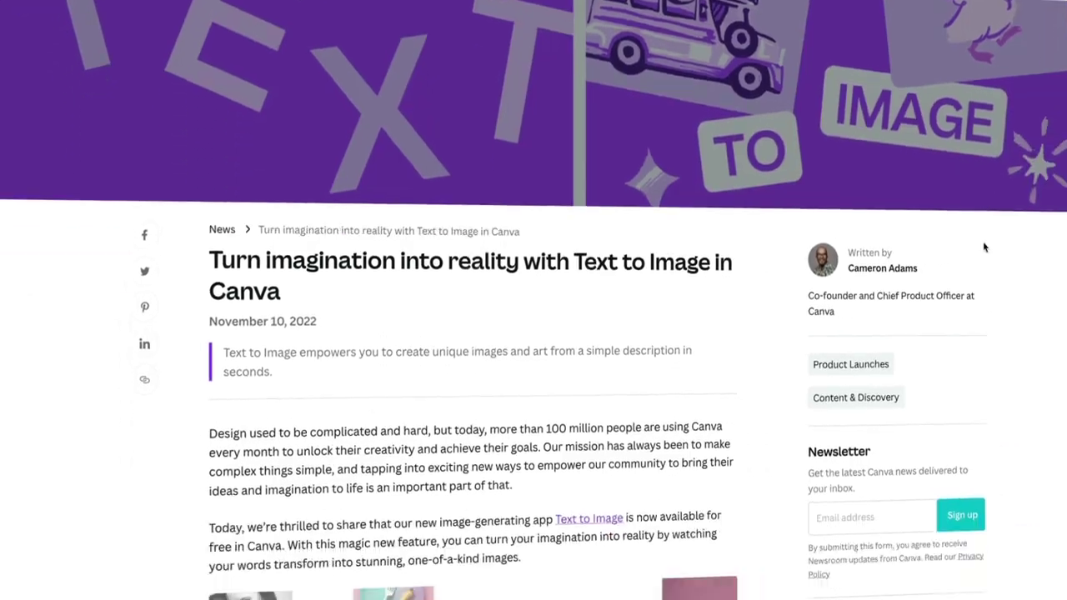
scroll(984, 243, down, 1)
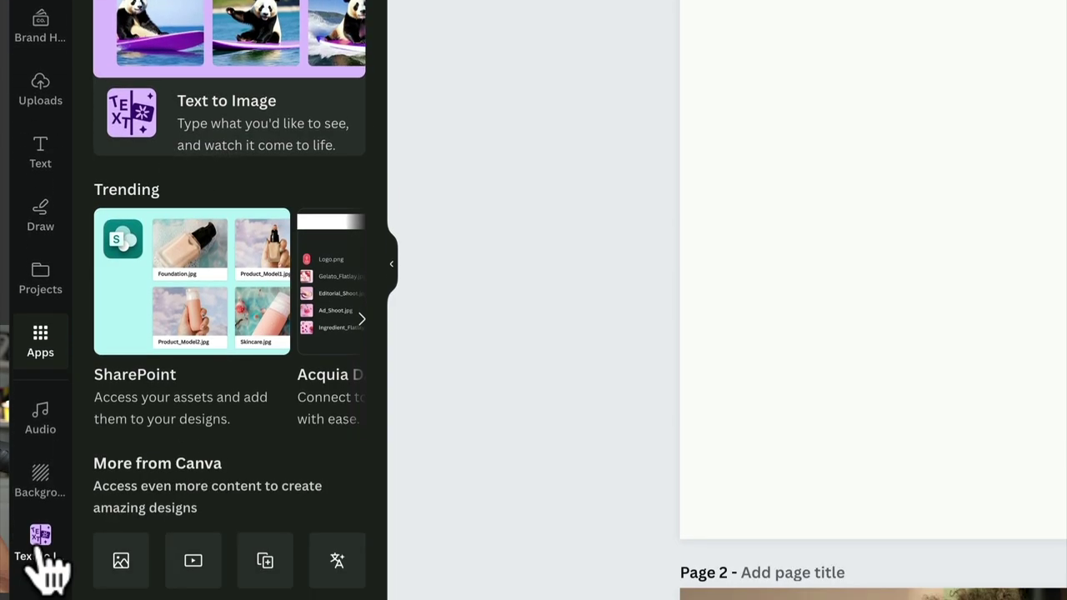
- Open the Text to Image app and look through its full list of image styles
click(40, 599)
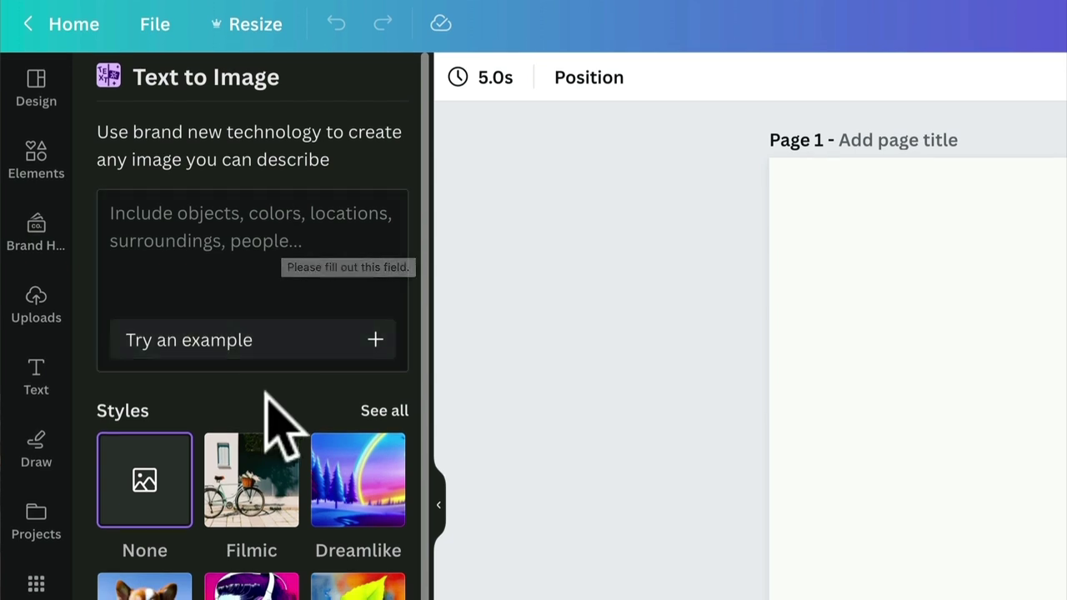
click(396, 410)
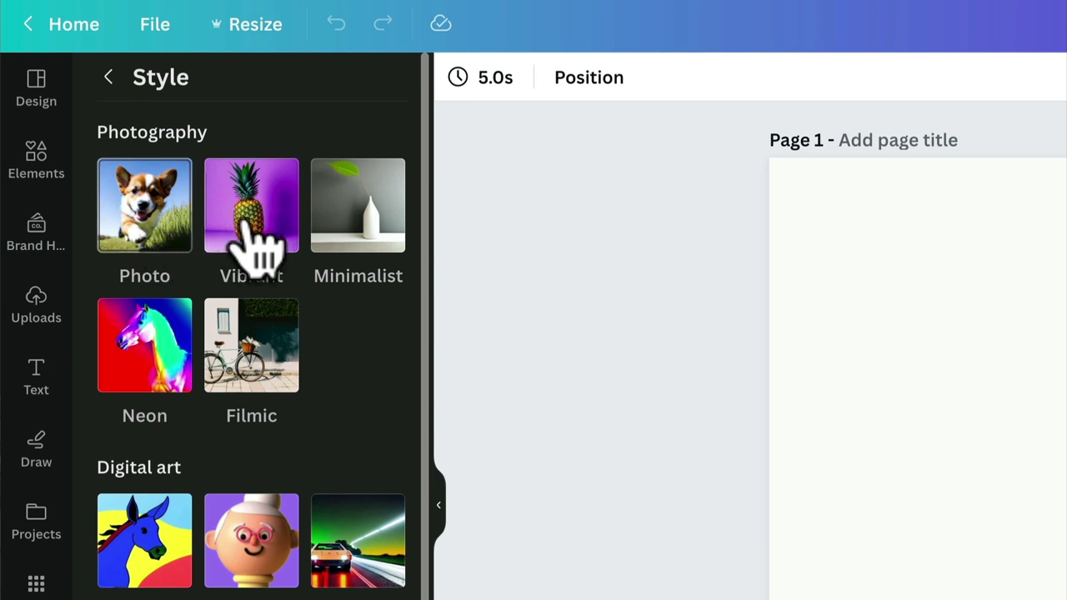
scroll(342, 392, down, 5)
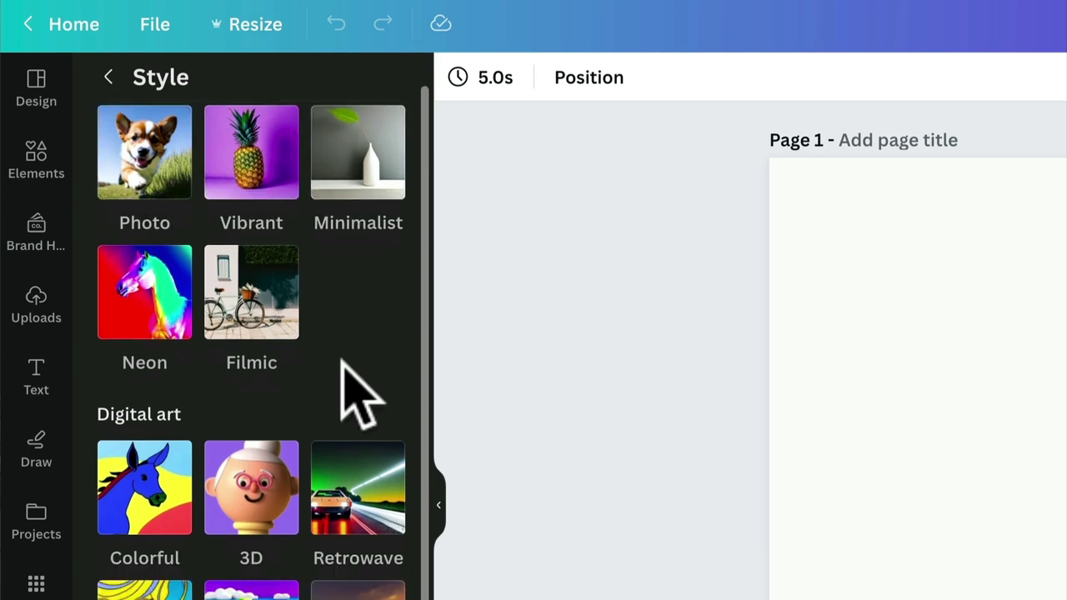
scroll(359, 401, down, 1)
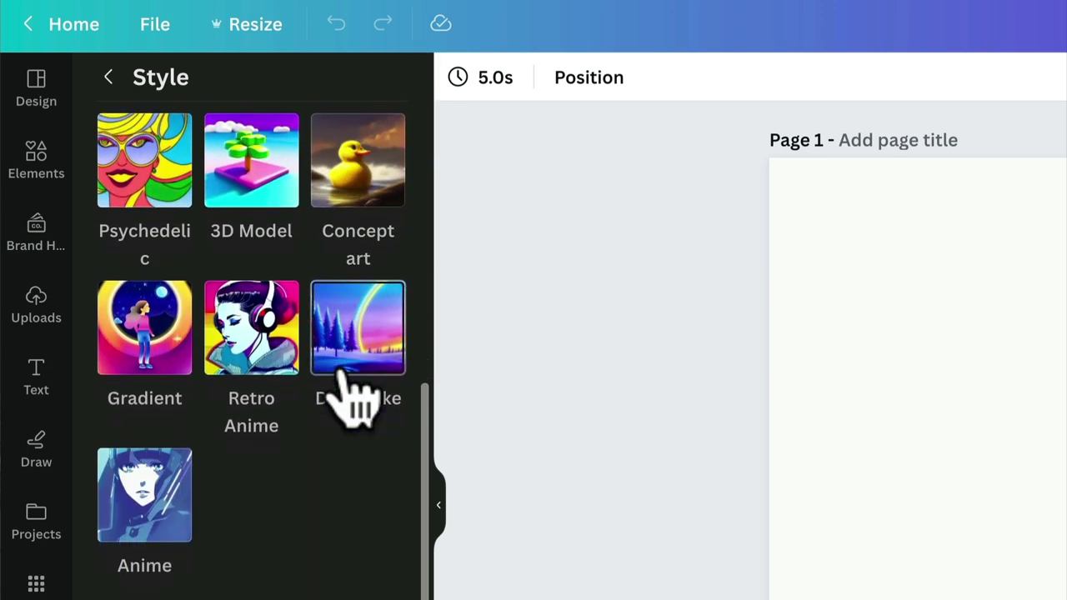
scroll(344, 371, up, 6)
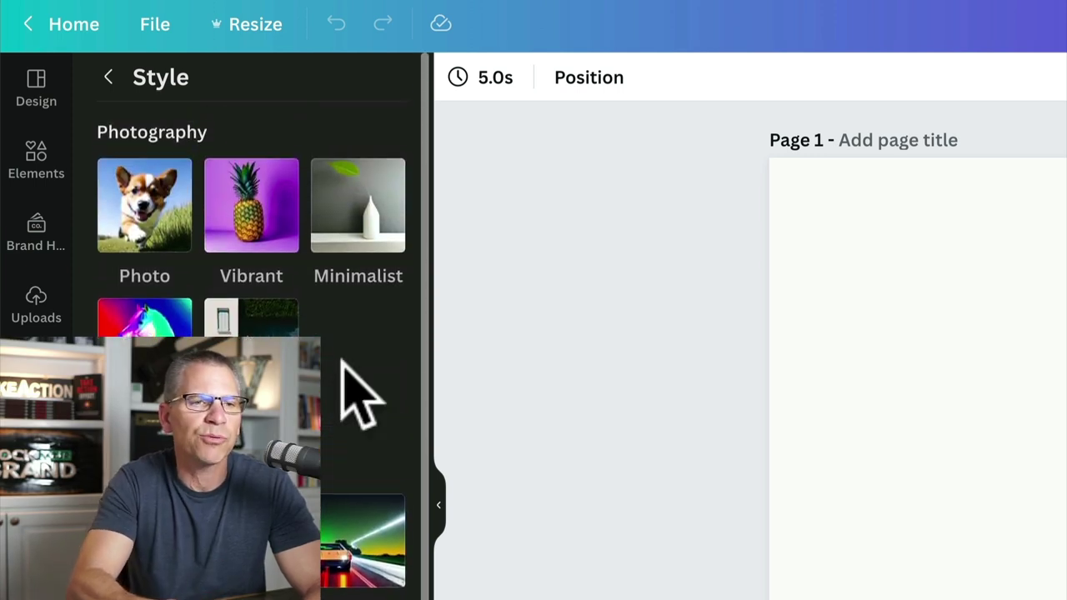
- Enter the prompt "cowgirl boots cartoon like with paisley style on white background" and generate images in the Color pencil style
click(252, 215)
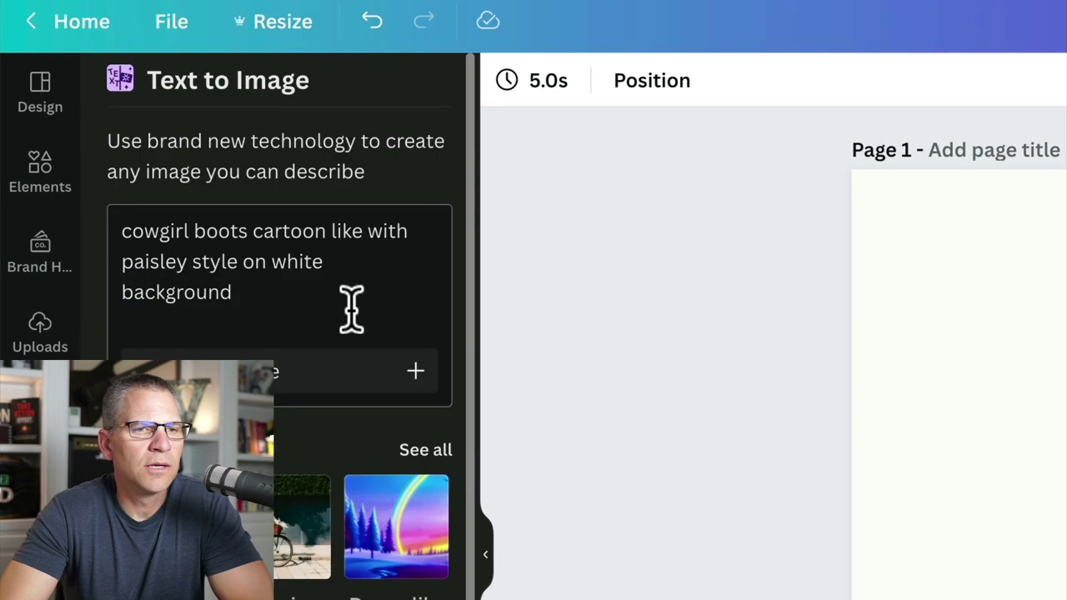
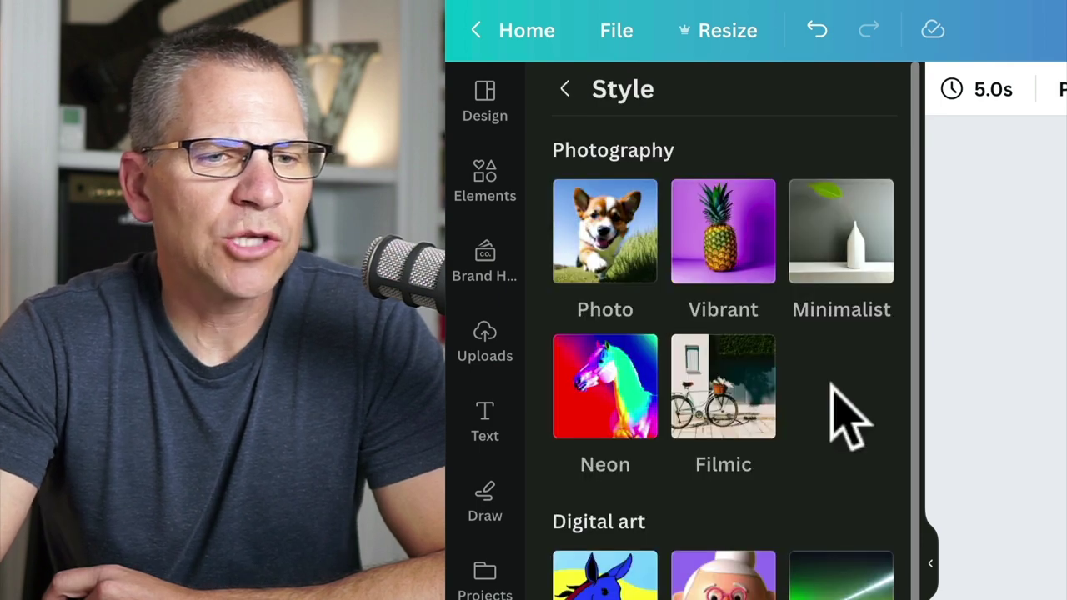
scroll(832, 387, down, 2)
scroll(843, 408, down, 5)
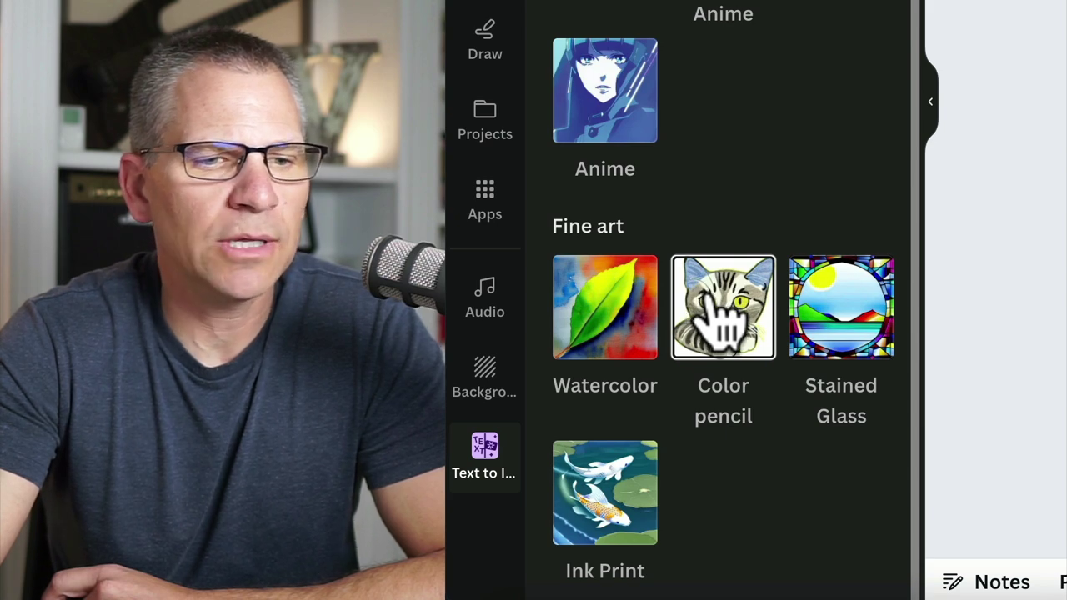
click(732, 315)
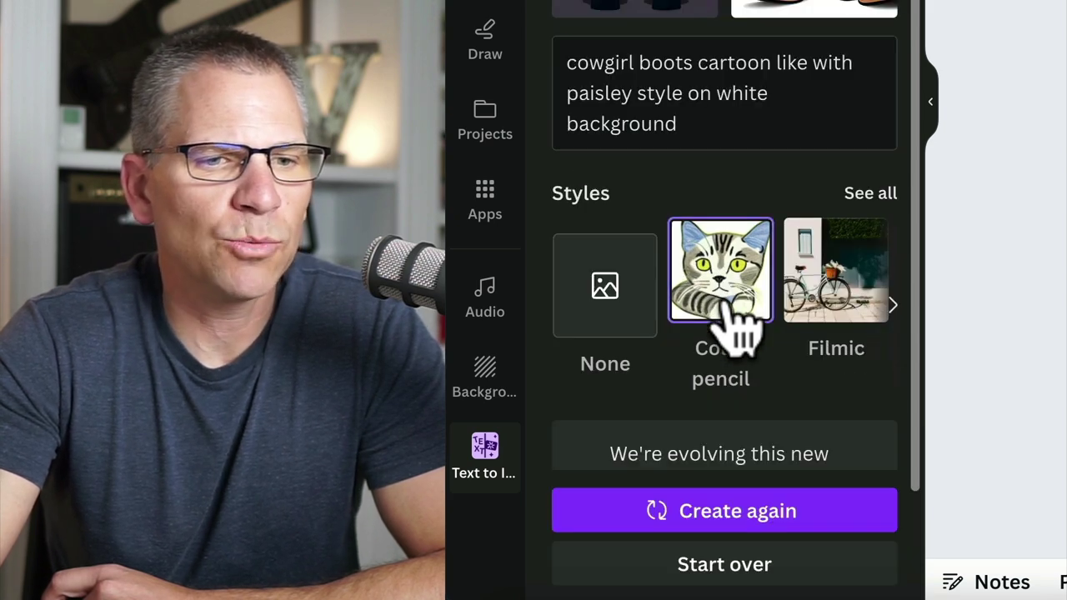
click(724, 519)
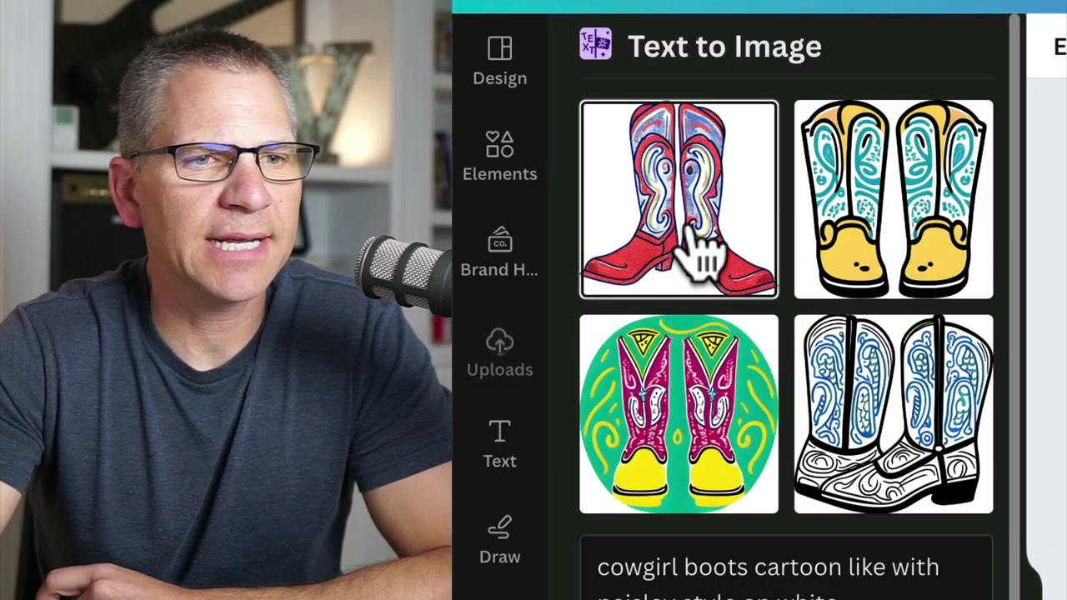
- Add the generated red boots and the blue-patterned boots to page 1, enlarging and repositioning the red pair
click(700, 262)
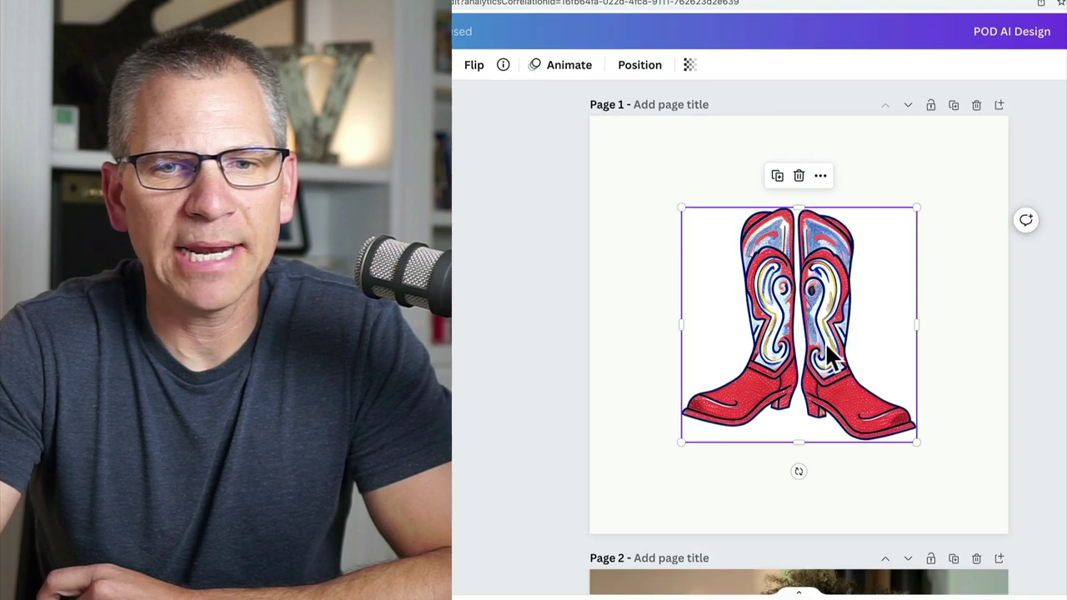
drag(827, 347, 816, 315)
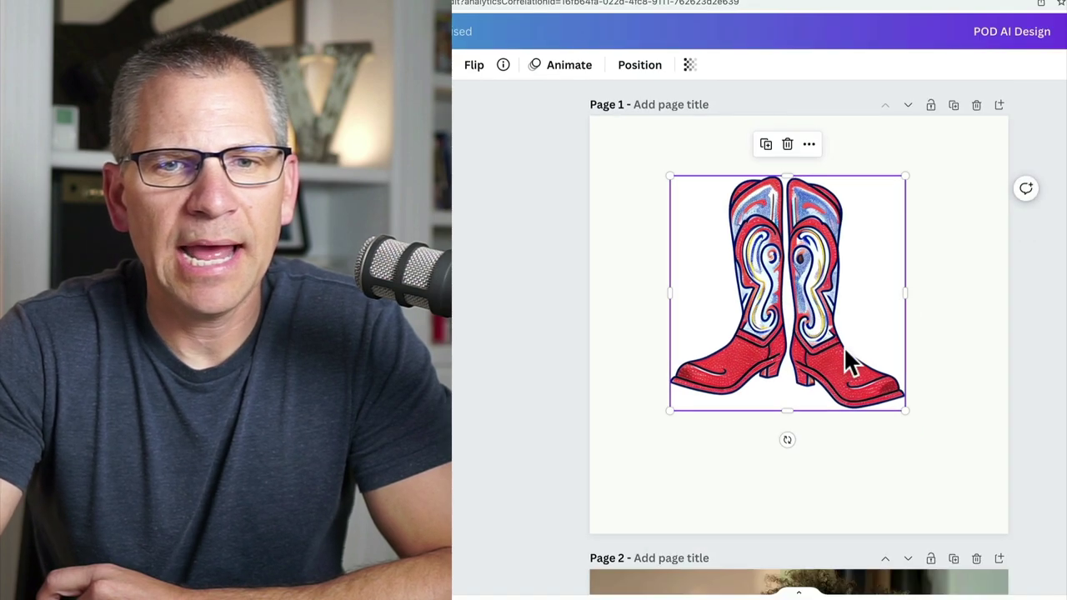
drag(906, 412, 965, 470)
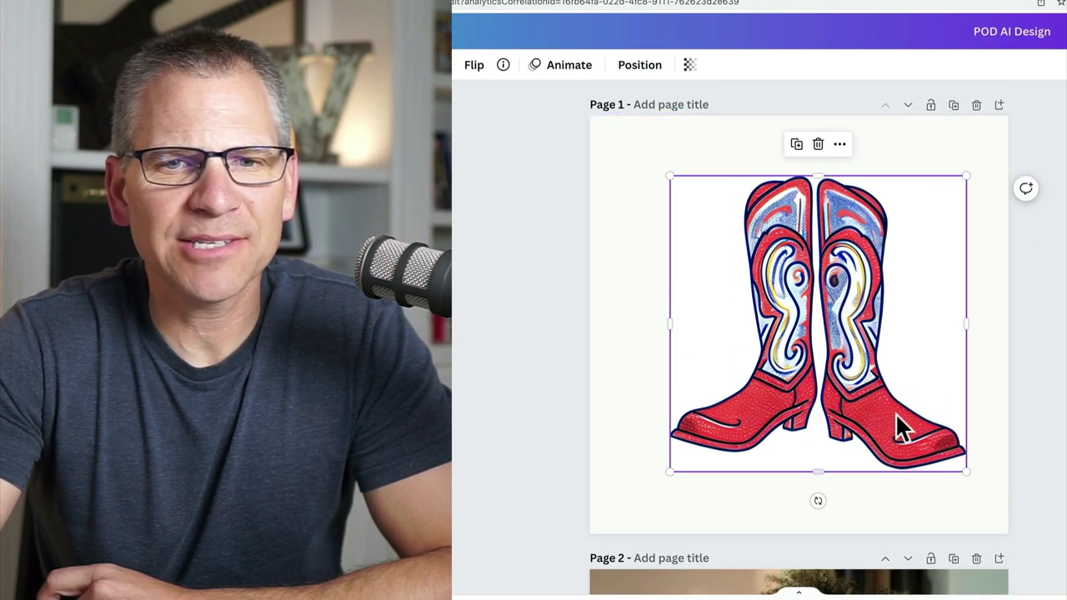
drag(876, 400, 862, 402)
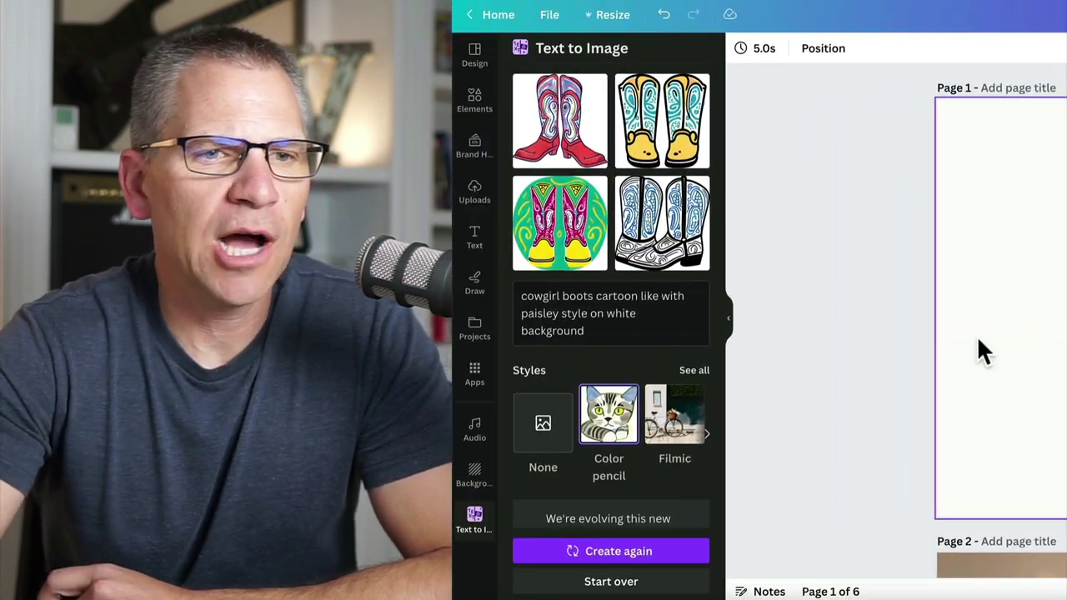
click(662, 223)
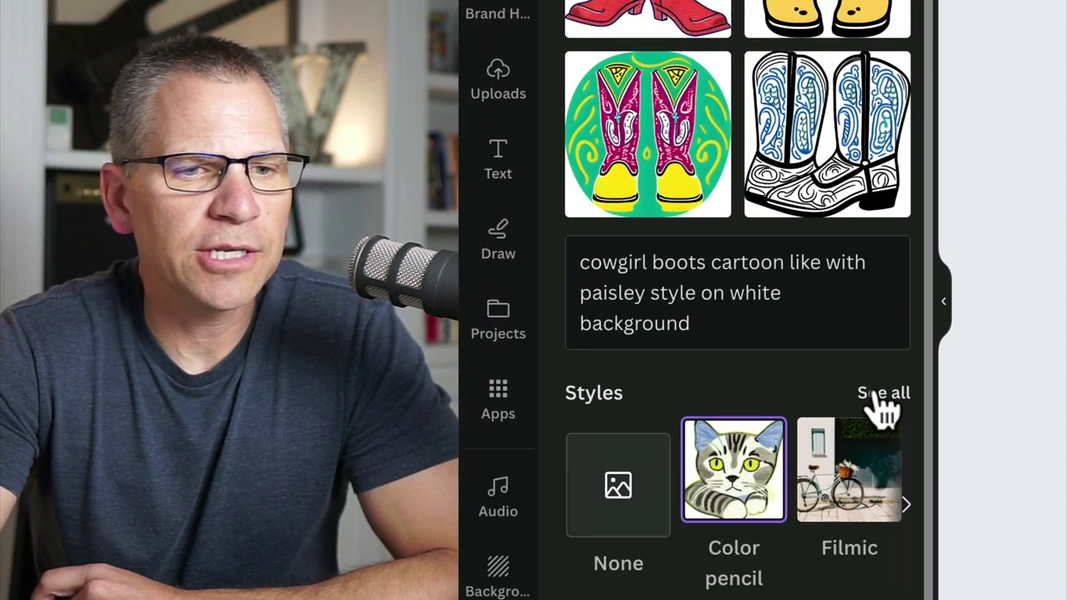
- Regenerate the cowgirl boots images from the same prompt in the Watercolor style
click(815, 586)
scroll(821, 343, down, 7)
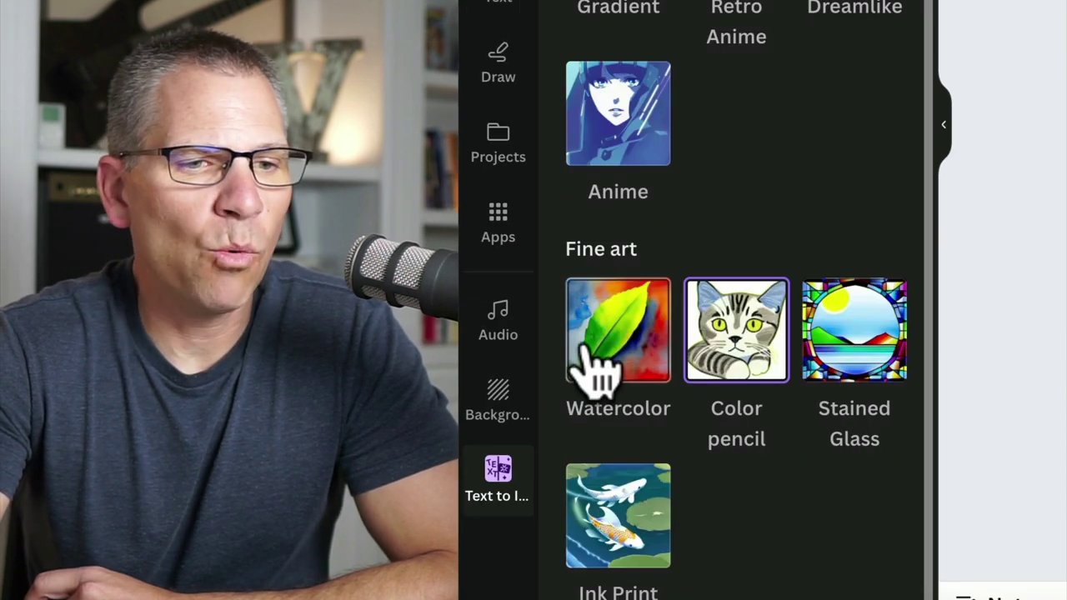
click(600, 357)
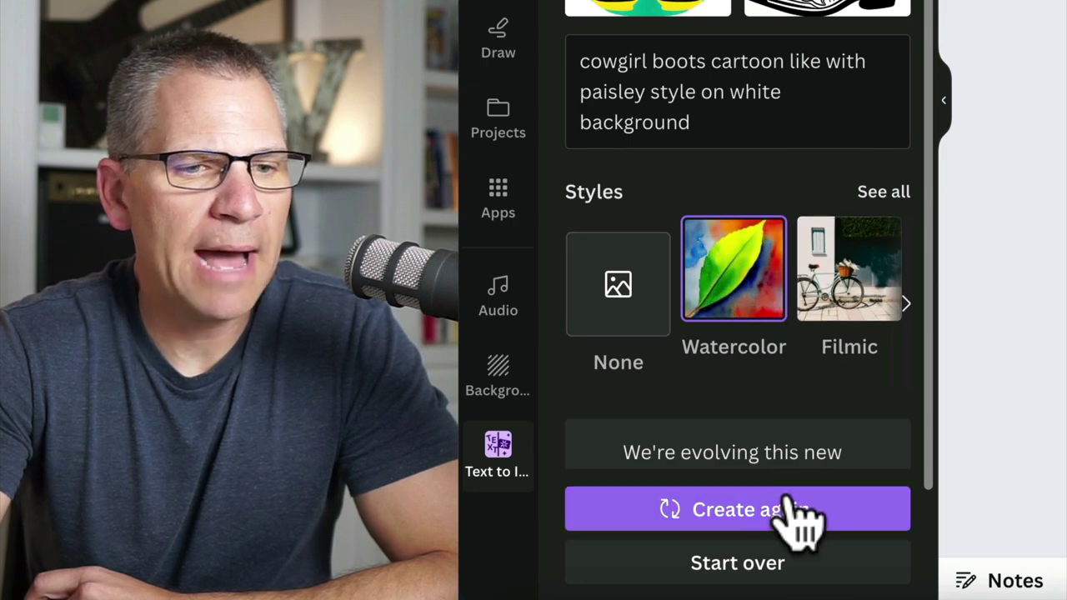
click(779, 510)
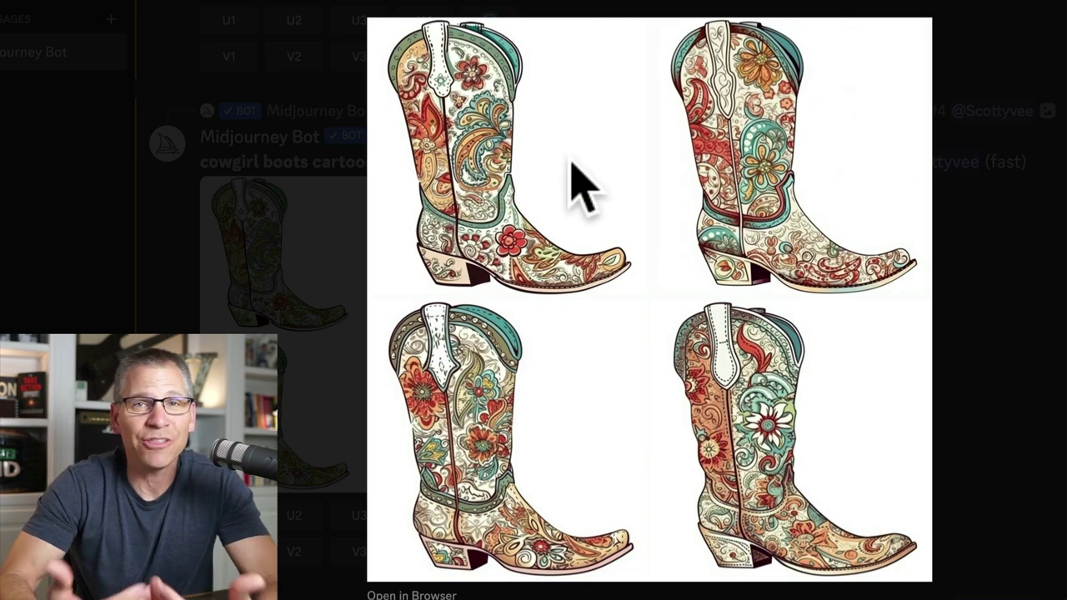
- In Discord, close the enlarged Midjourney preview and upscale the first of the four cowgirl boot images
key(Escape)
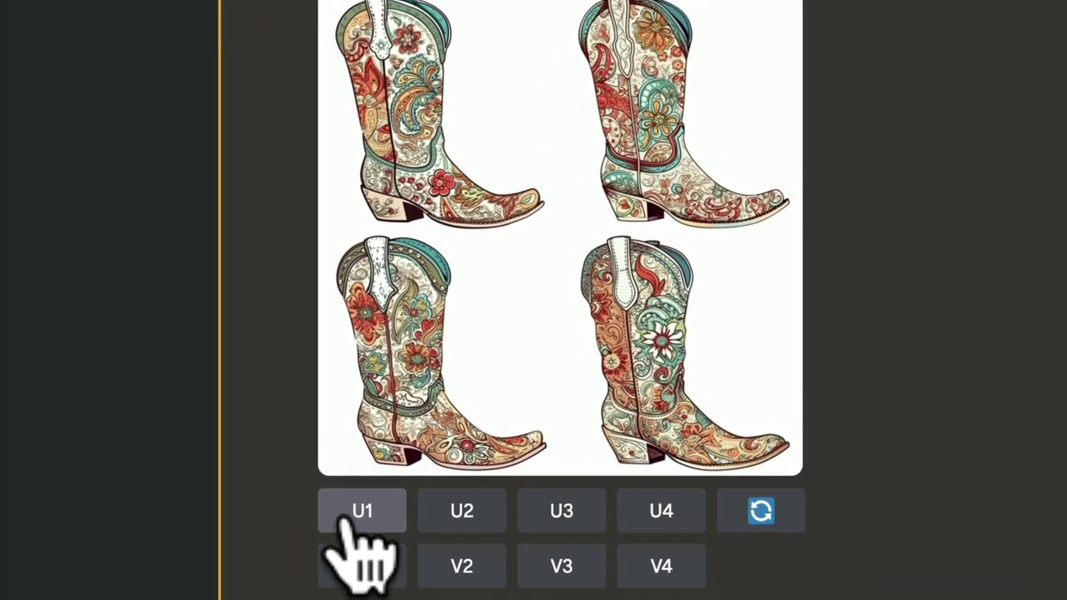
click(362, 510)
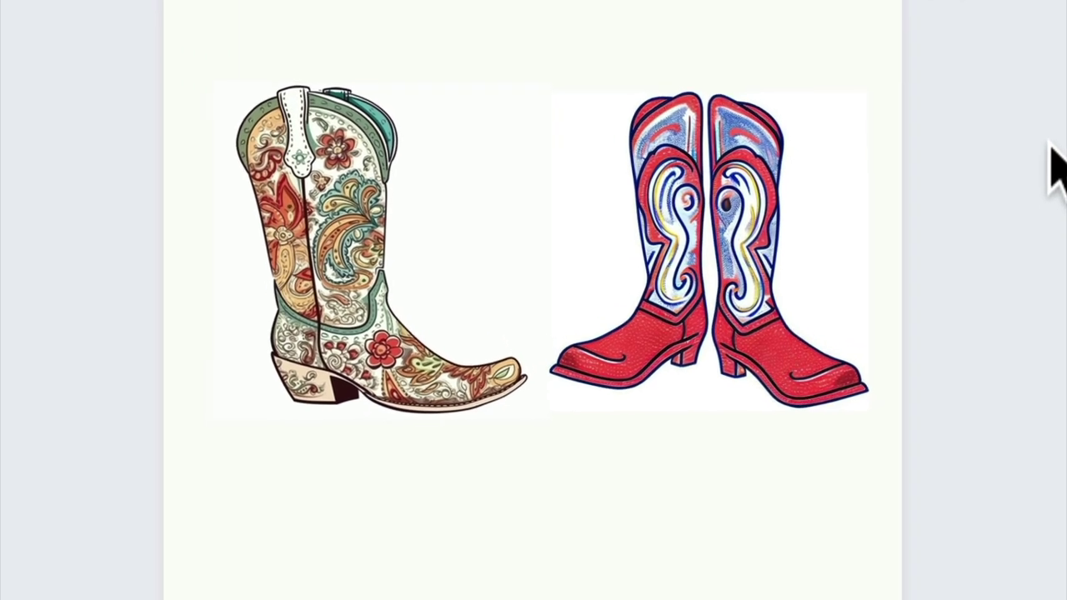
- In Canva, remove the red boots from page 1 and change the page background to dark gray
click(764, 232)
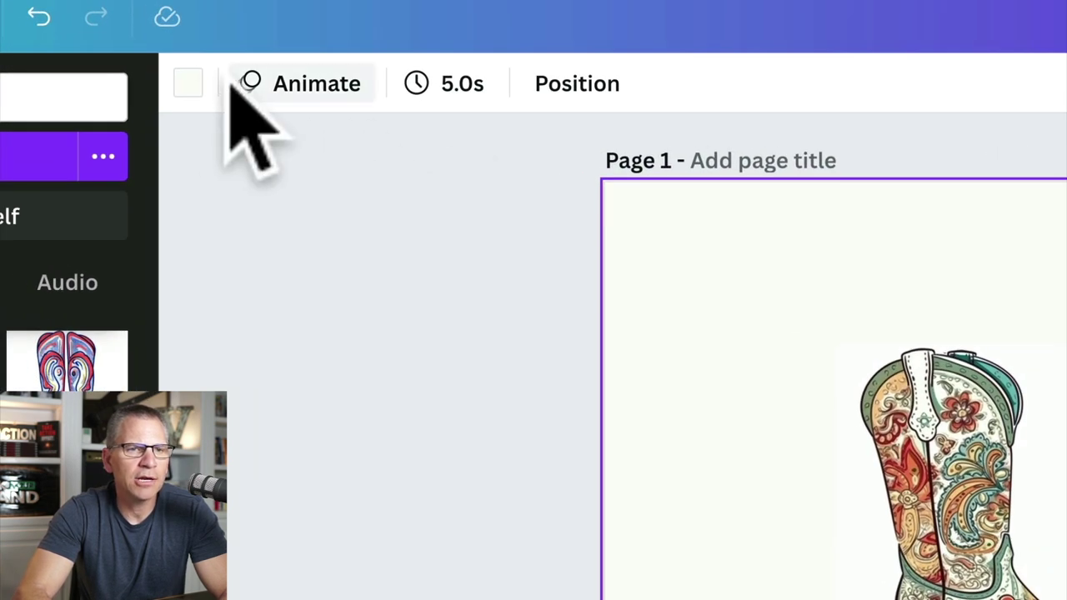
click(188, 84)
click(24, 209)
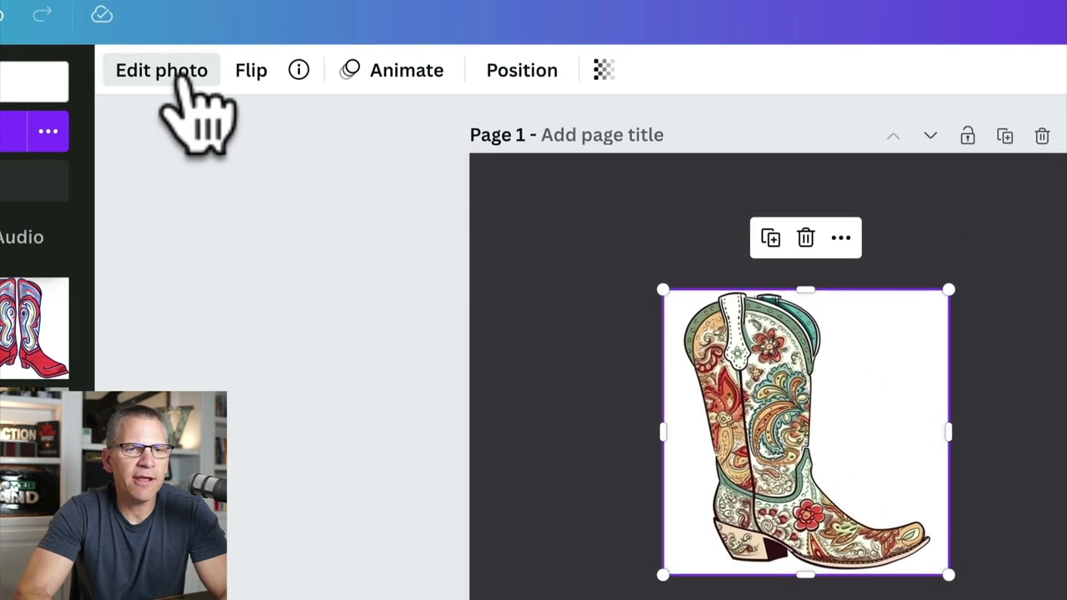
- Remove the white background from the paisley boot image with BG Remover
click(89, 18)
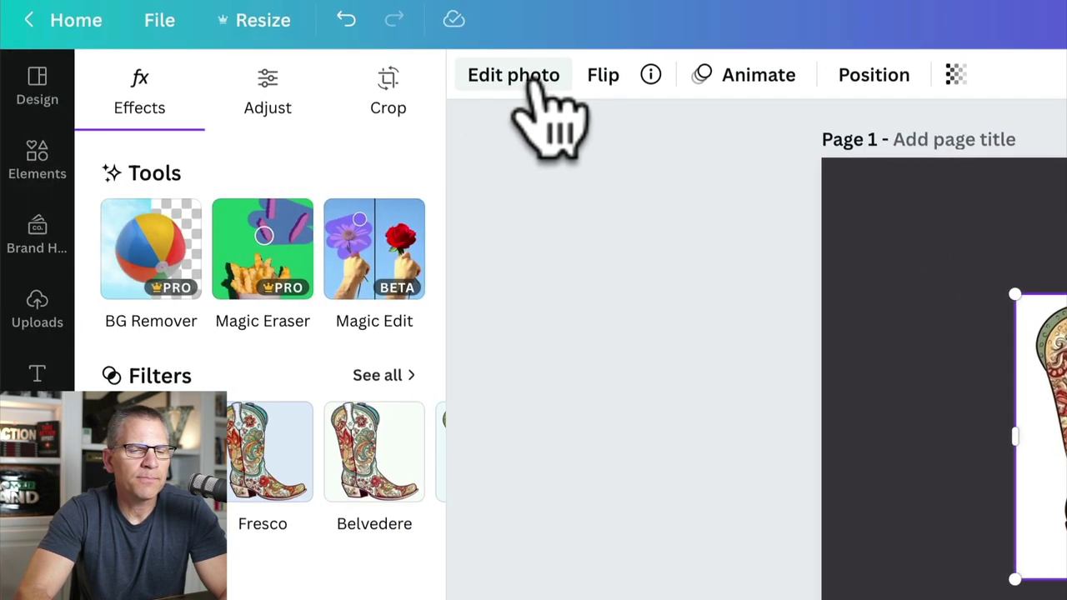
click(155, 262)
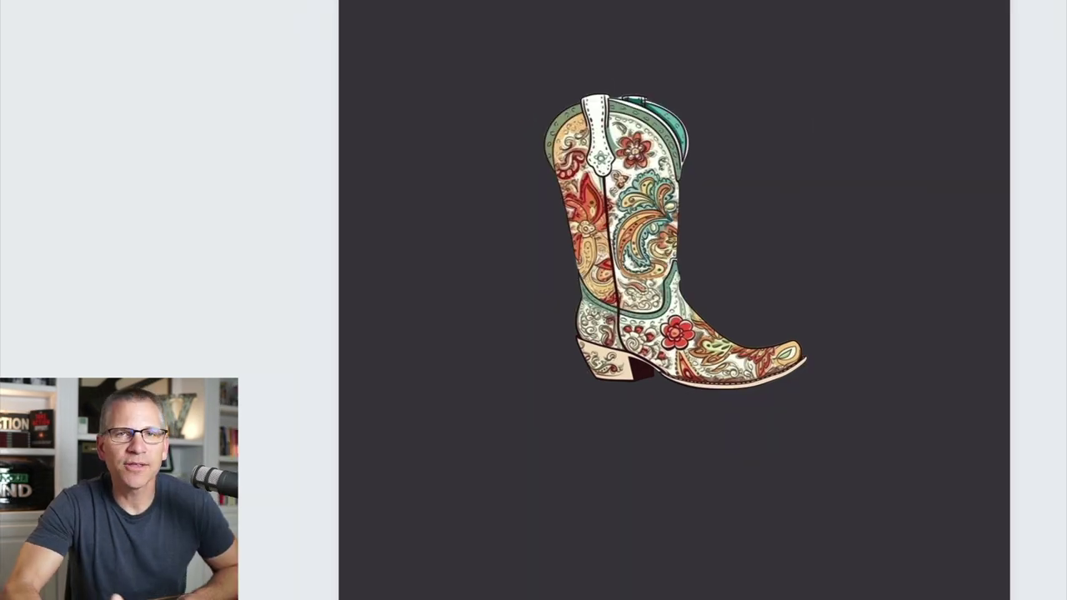
- Duplicate the paisley boot on page 1 and arrange the two boots side by side, with the copy slightly higher
scroll(674, 325, down, 7)
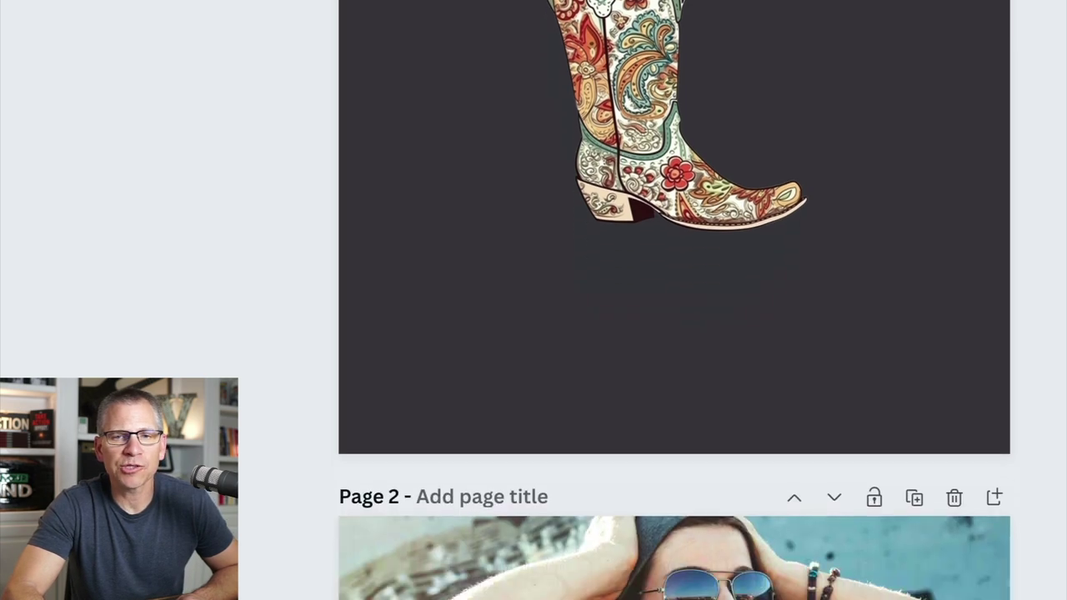
scroll(674, 325, down, 2)
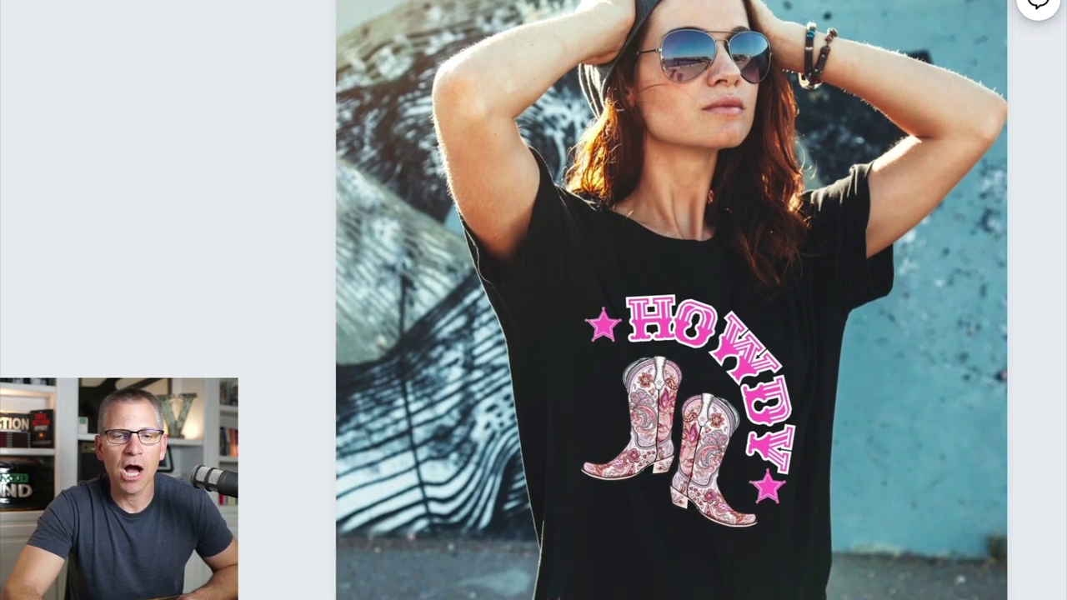
scroll(671, 300, up, 6)
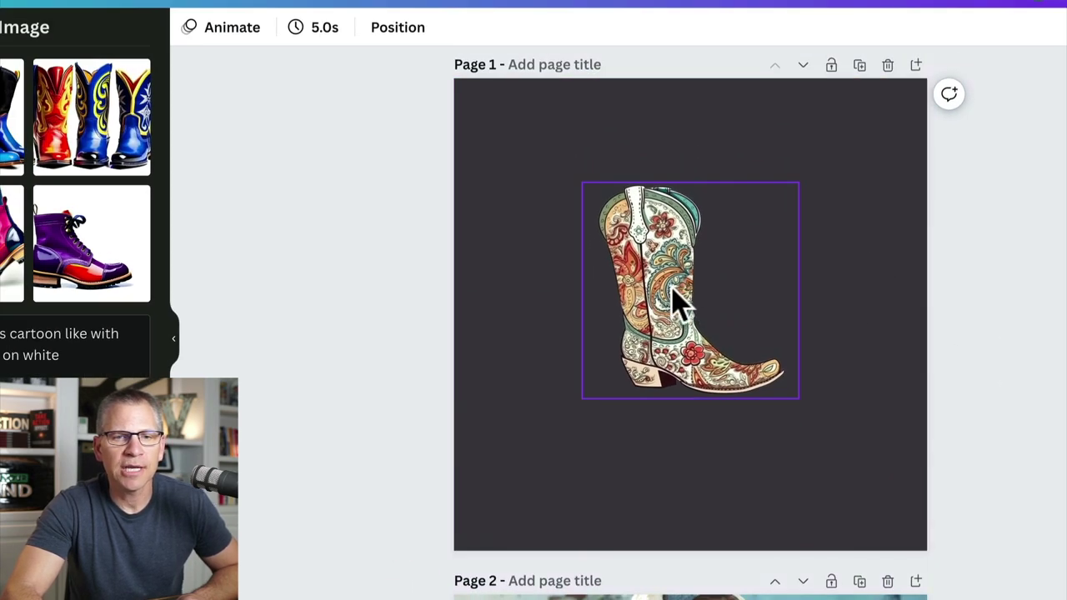
click(680, 304)
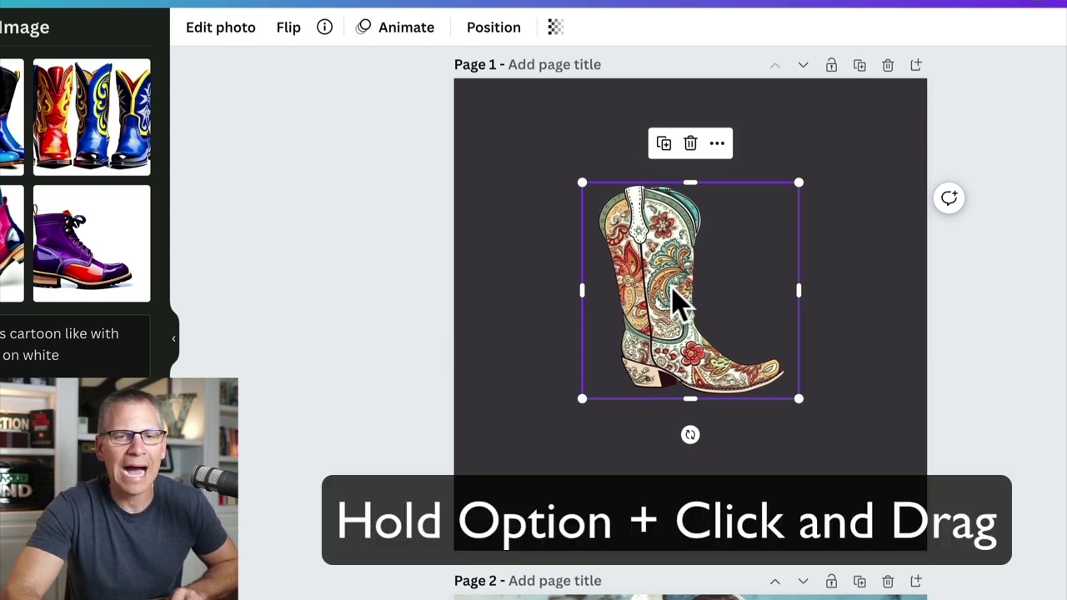
alt+drag(674, 290, 744, 255)
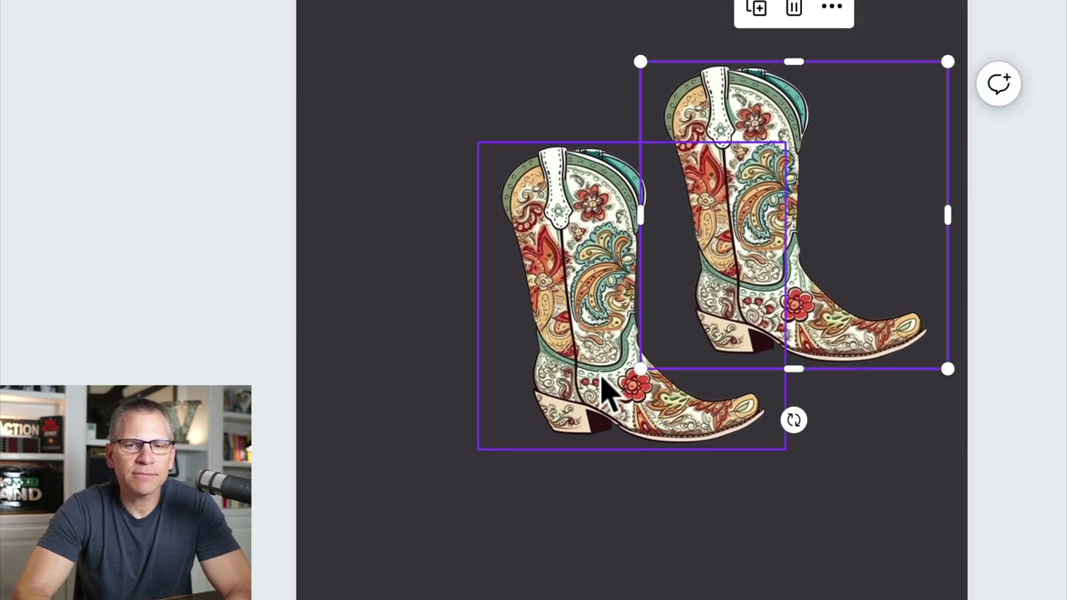
drag(607, 391, 548, 377)
click(804, 333)
drag(810, 333, 773, 350)
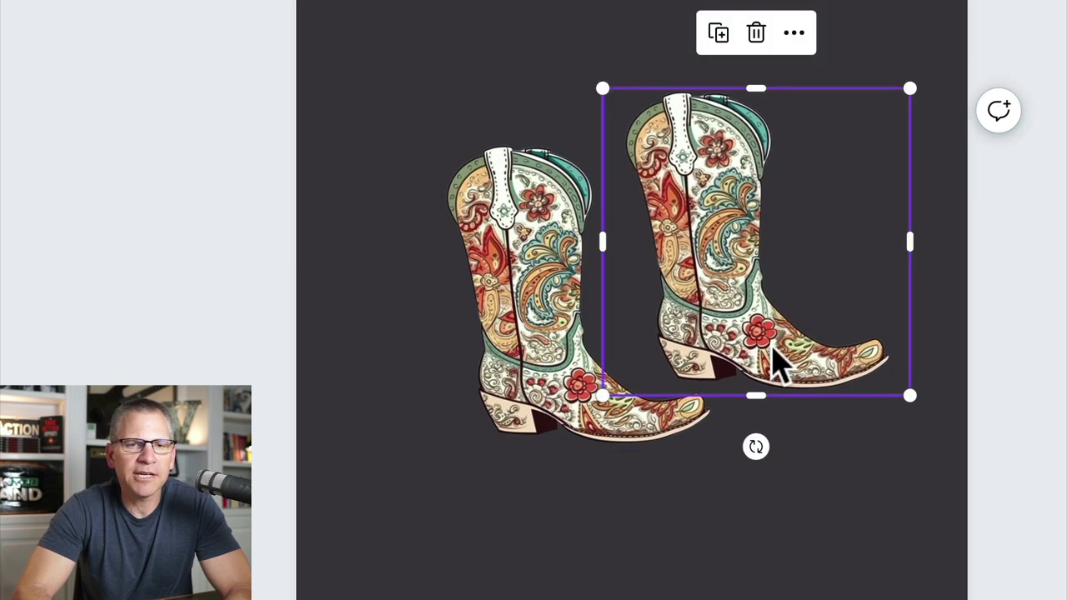
- Flip the original, lower boot horizontally and shift it outward so the two boots point in opposite directions
click(538, 246)
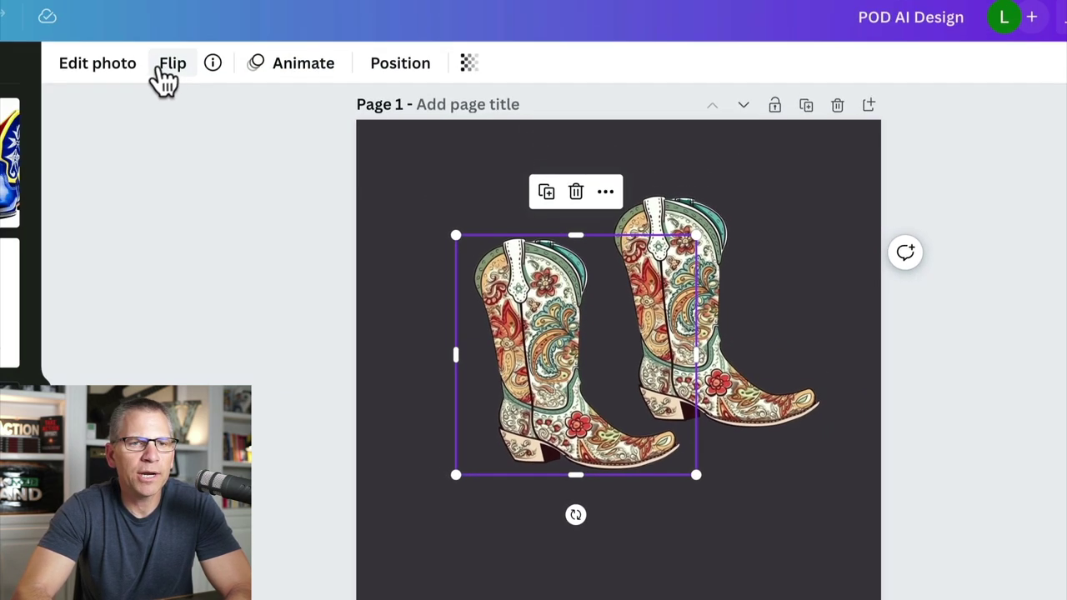
click(171, 67)
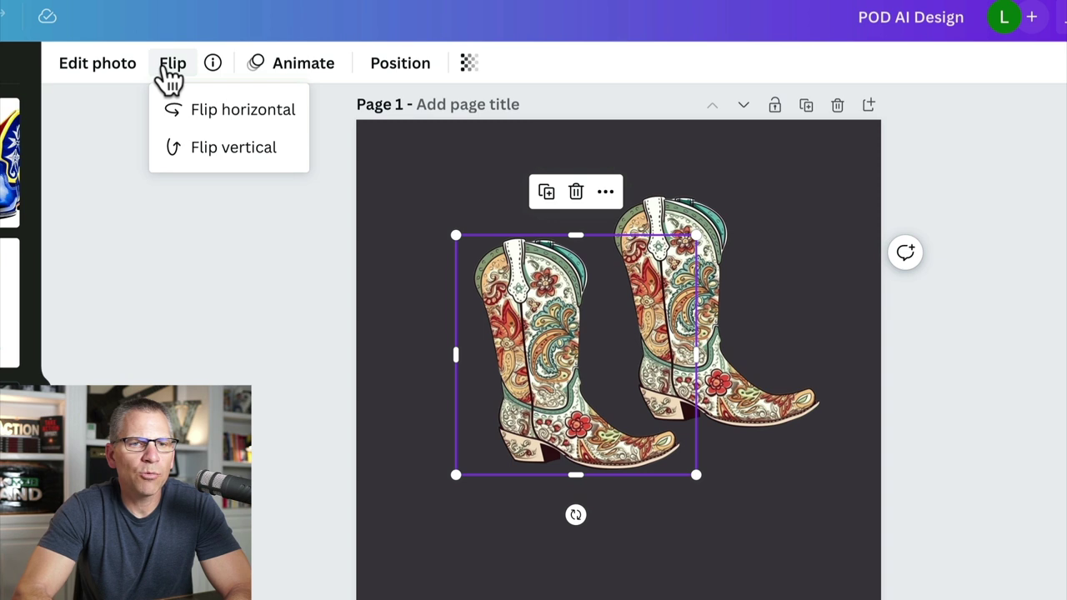
click(224, 112)
drag(536, 449, 486, 441)
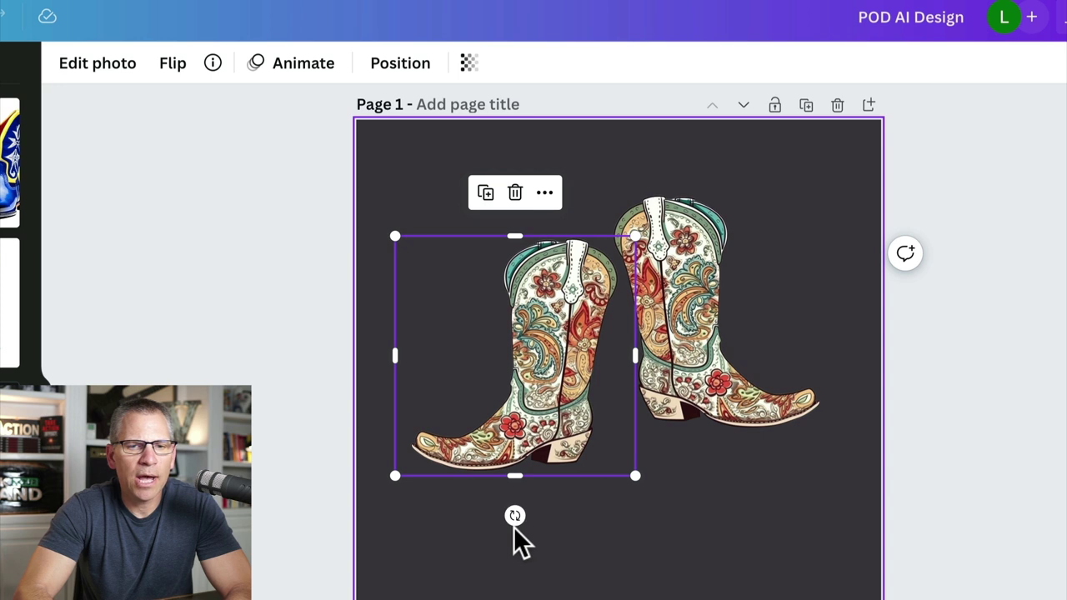
- Tilt the lower boot slightly counter-clockwise and move the upper boot up and closer to it
drag(523, 520, 550, 521)
drag(705, 366, 686, 345)
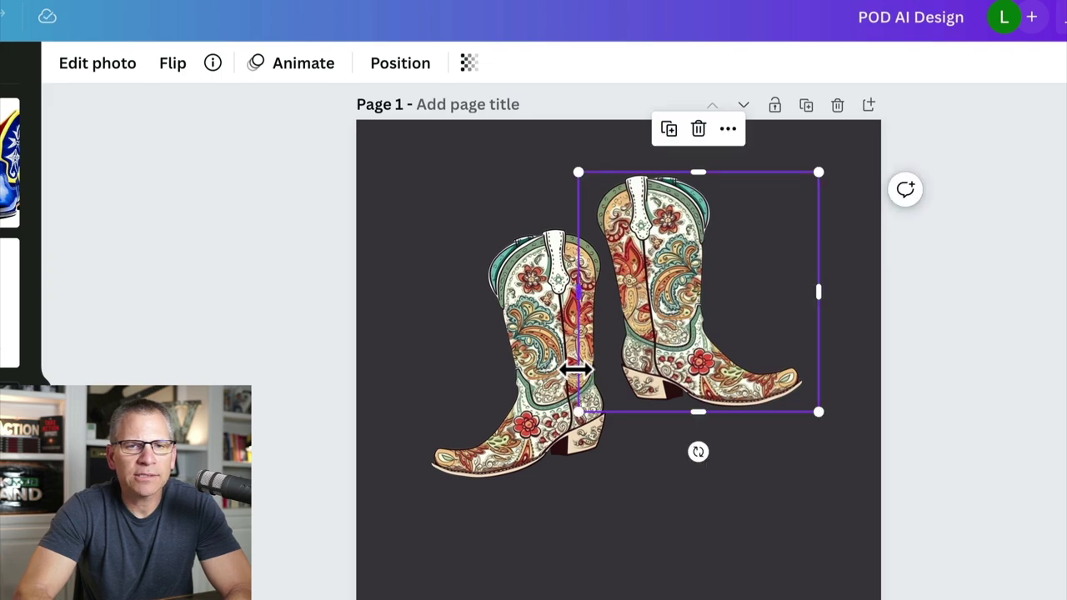
click(957, 441)
scroll(957, 441, down, 8)
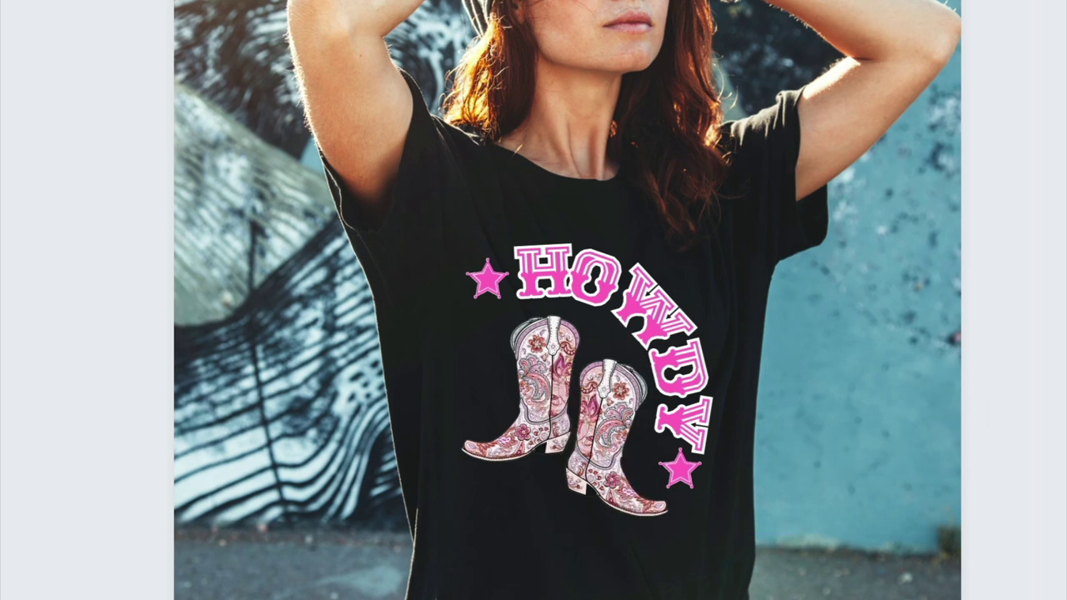
scroll(567, 333, up, 6)
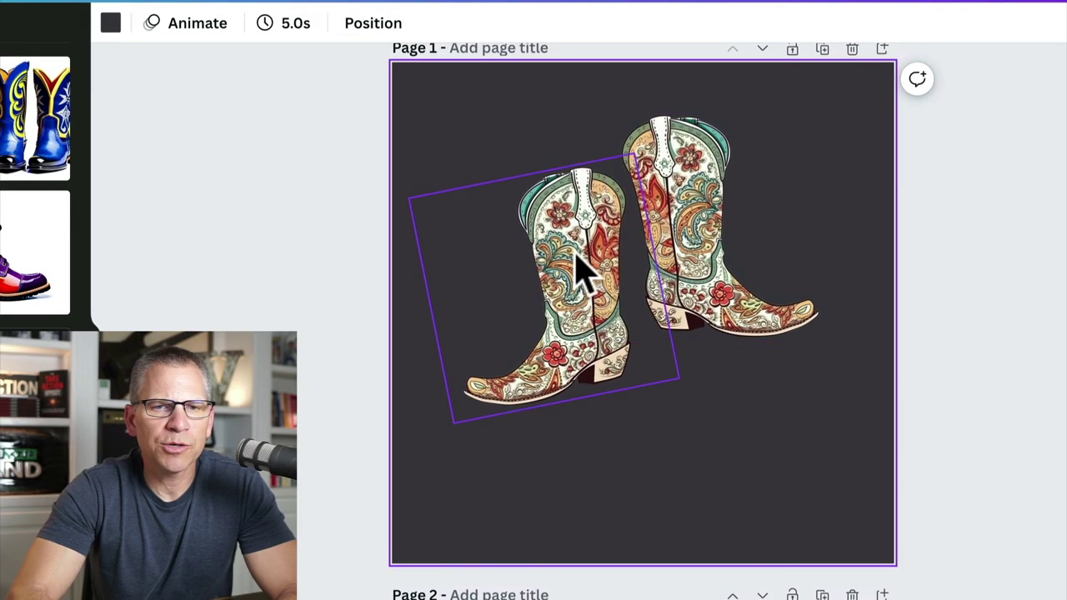
- Select both boots together, scale them down and centre them on page 1
click(582, 268)
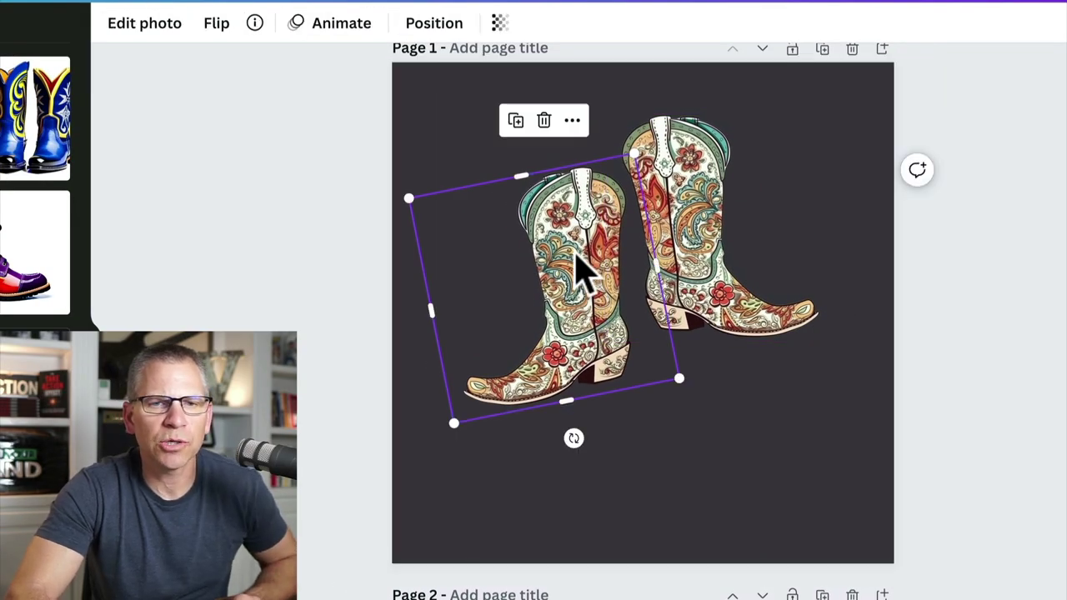
shift+click(695, 213)
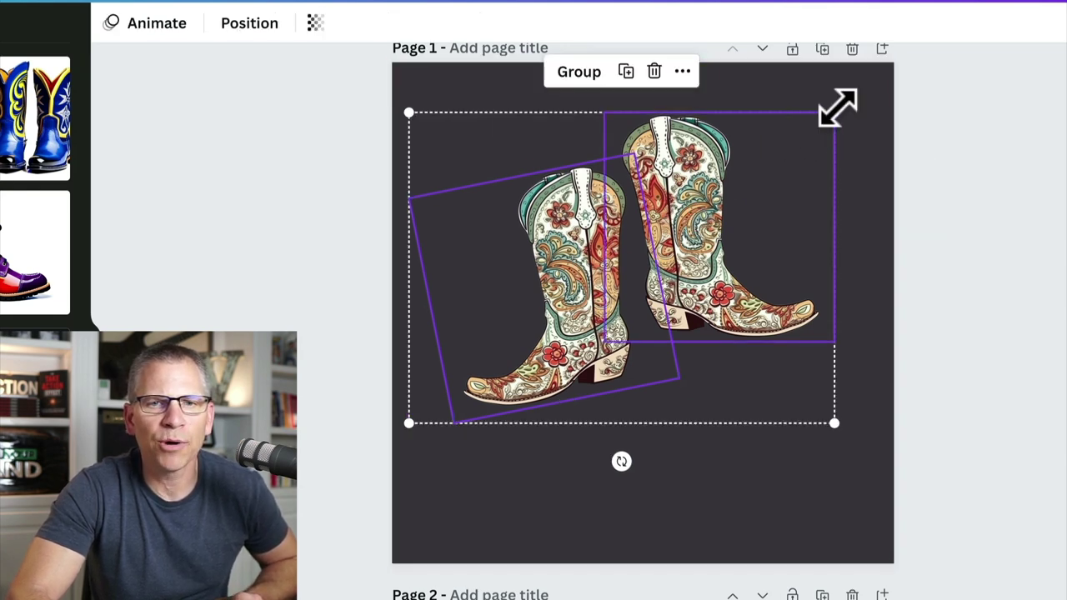
drag(836, 111, 729, 193)
drag(616, 278, 693, 280)
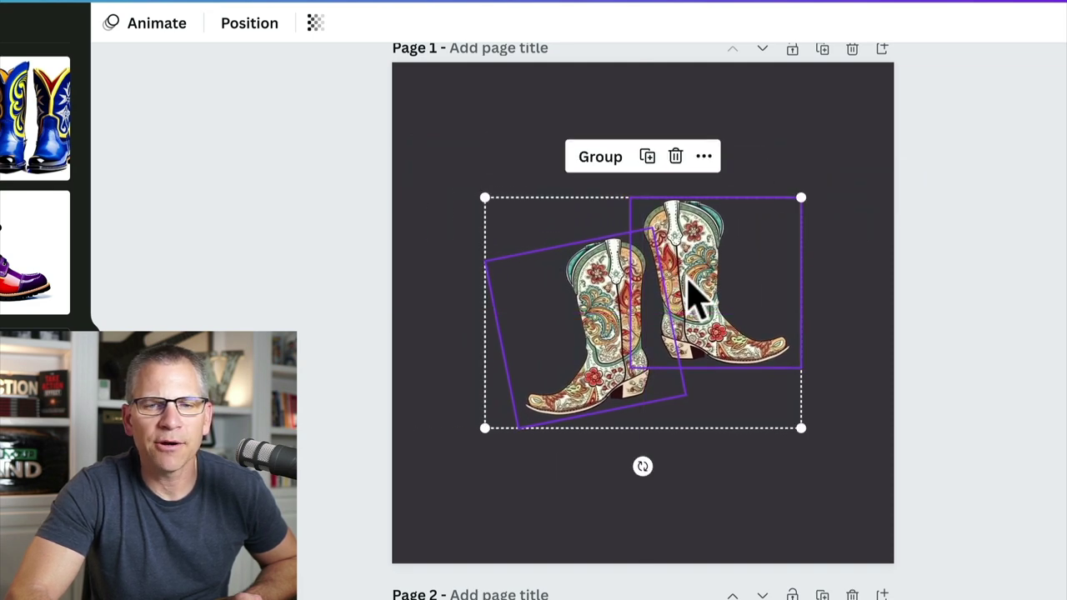
click(954, 357)
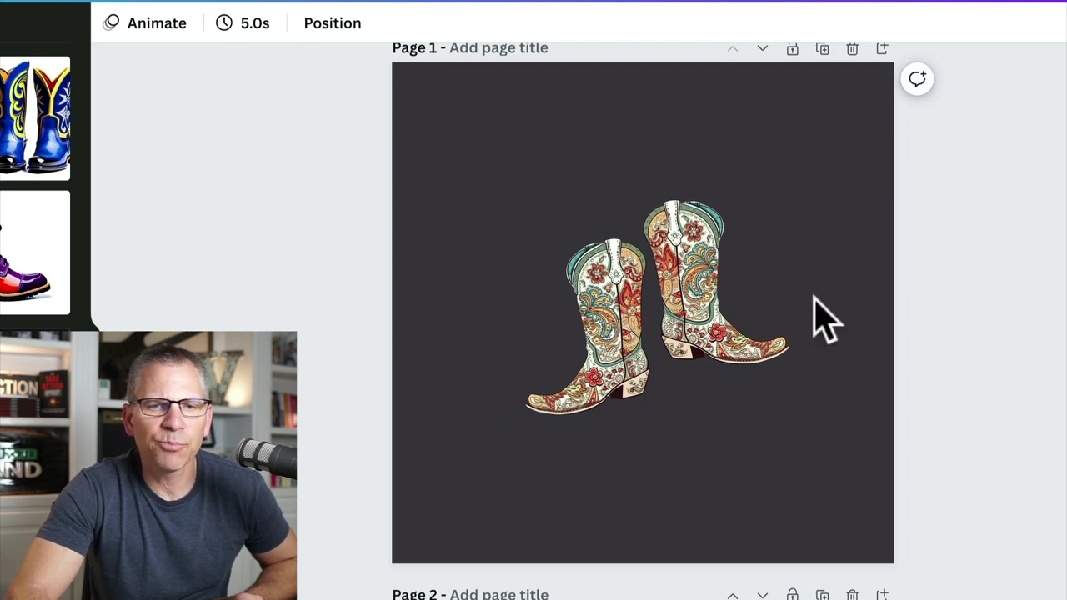
- Rotate the left boot almost upright, tilt the right boot 17° clockwise and set it close beside the left one
click(589, 397)
drag(604, 452, 588, 451)
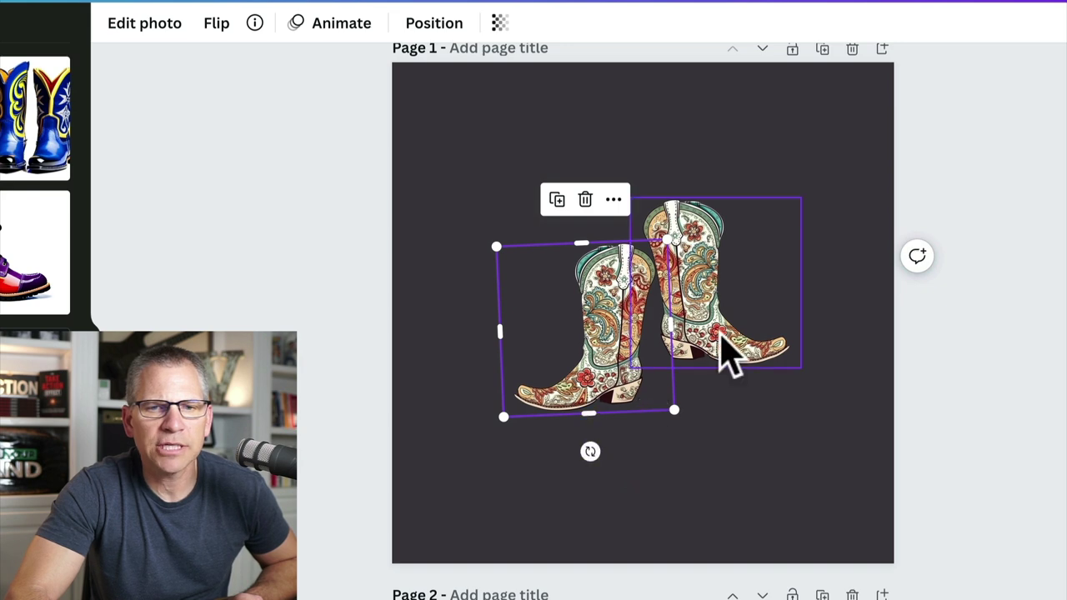
drag(744, 359, 746, 369)
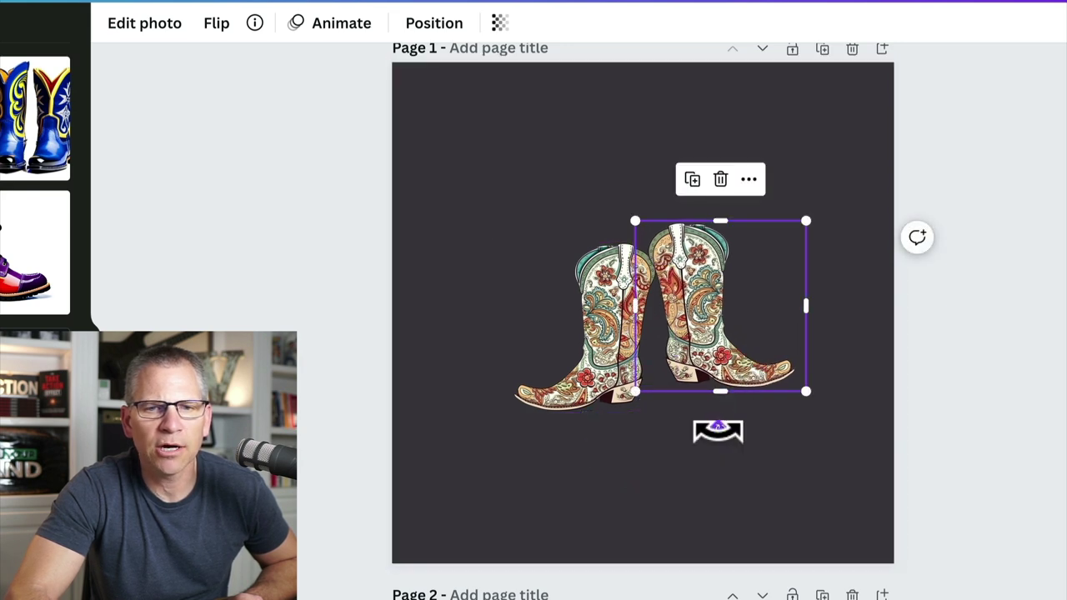
drag(709, 430, 681, 419)
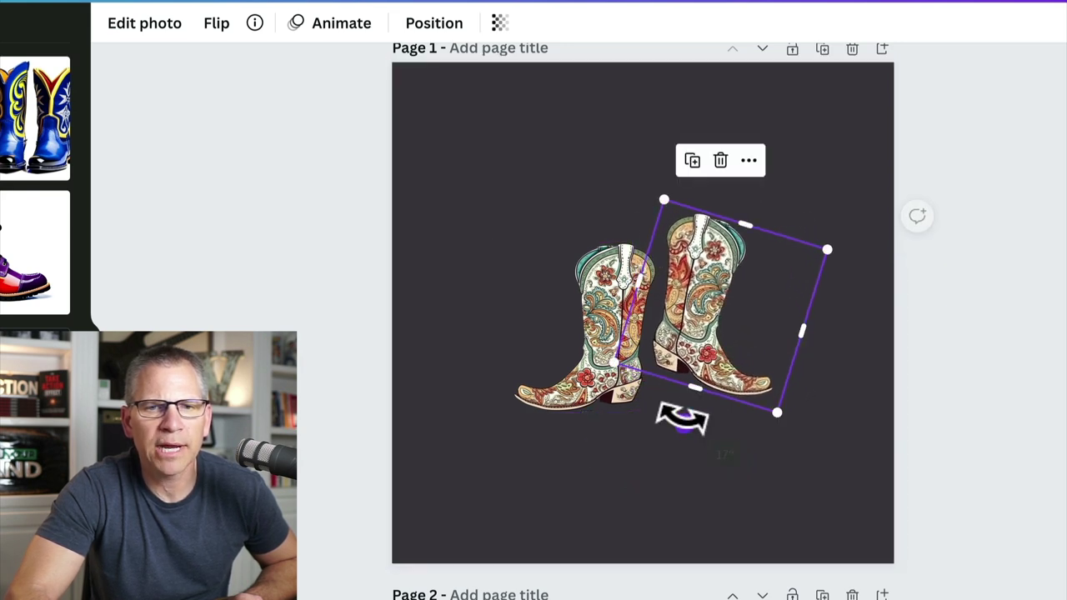
drag(709, 341, 703, 351)
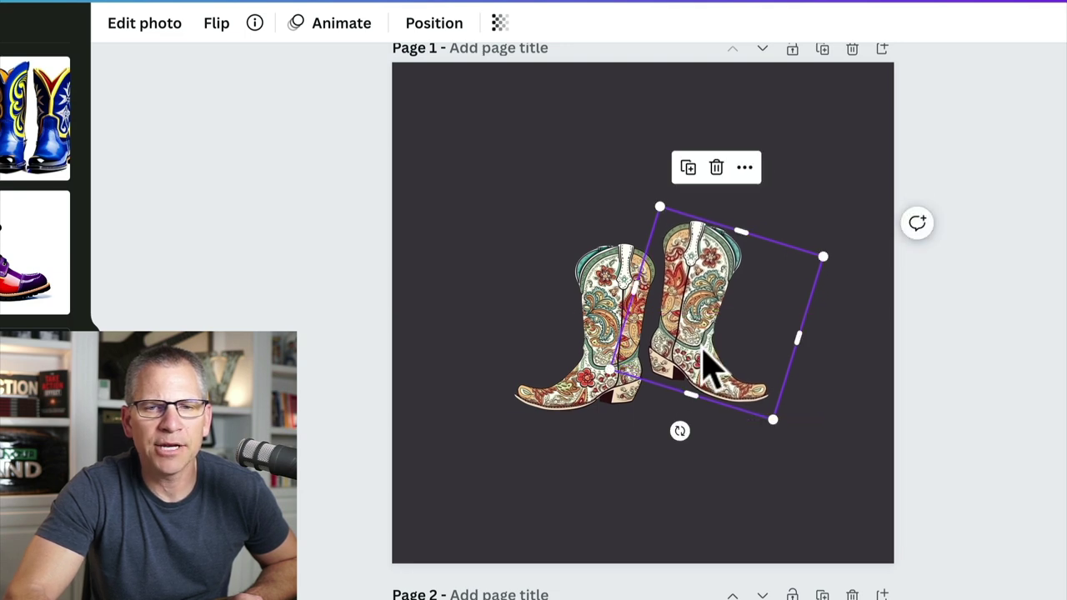
click(983, 371)
- Recolour the left boot in pink tones with a Color Pop filter
scroll(984, 371, down, 5)
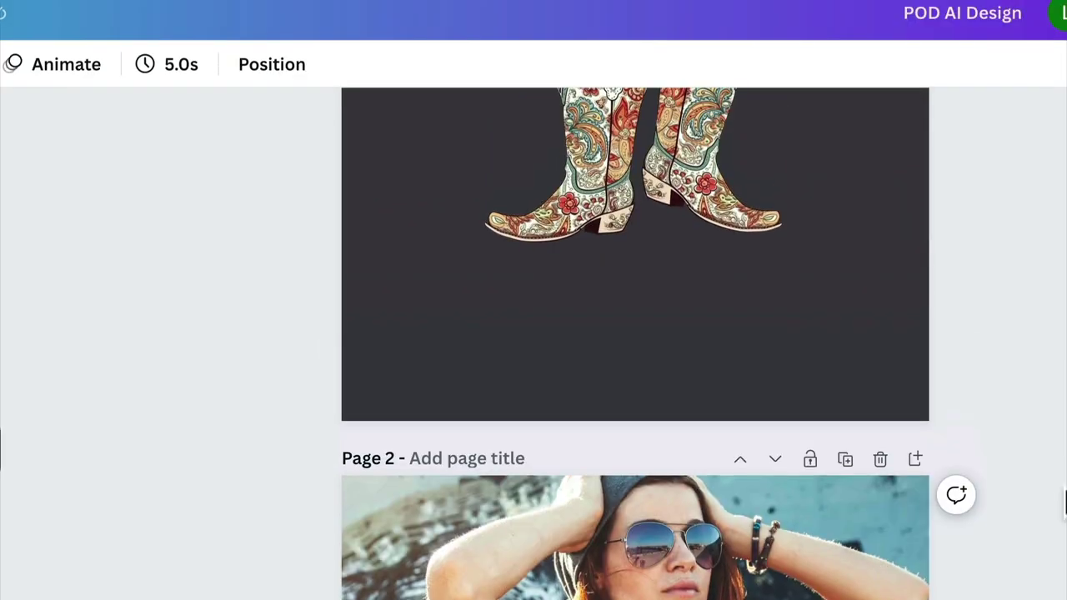
scroll(634, 333, up, 4)
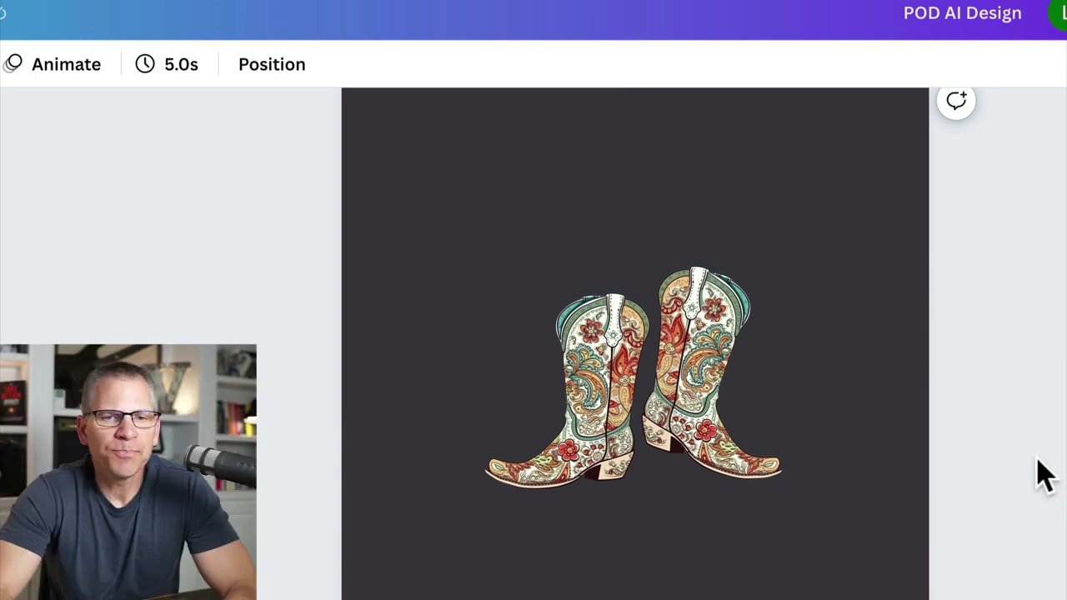
click(603, 379)
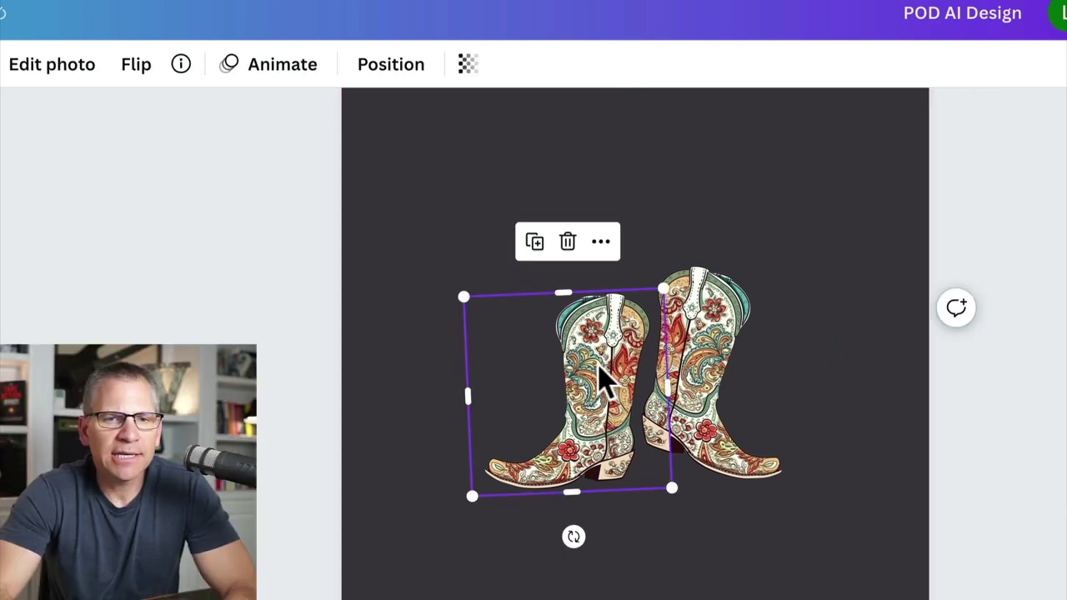
click(79, 76)
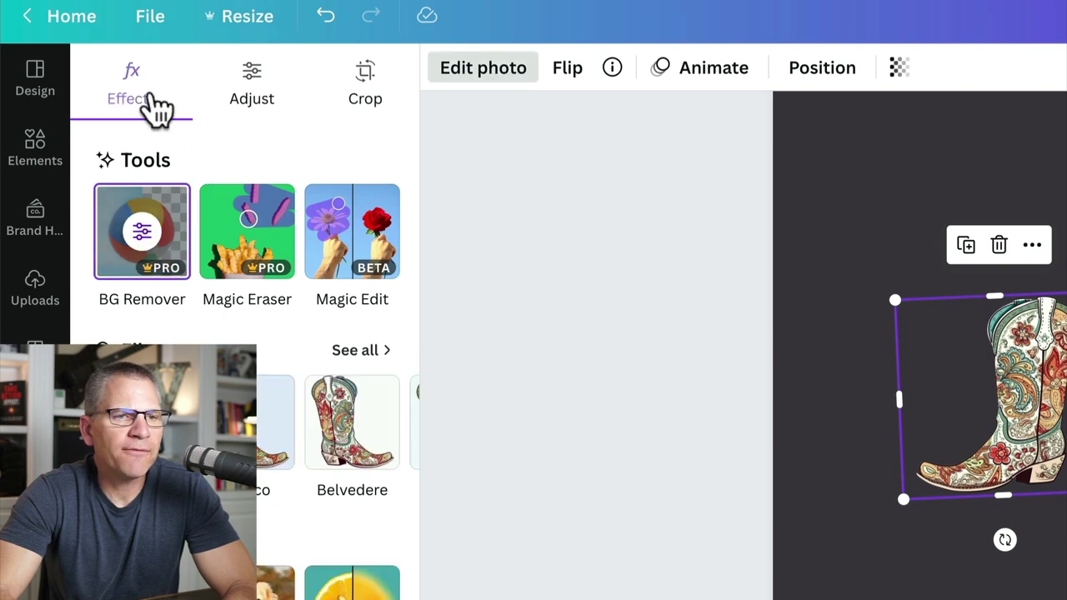
click(359, 351)
scroll(350, 375, down, 3)
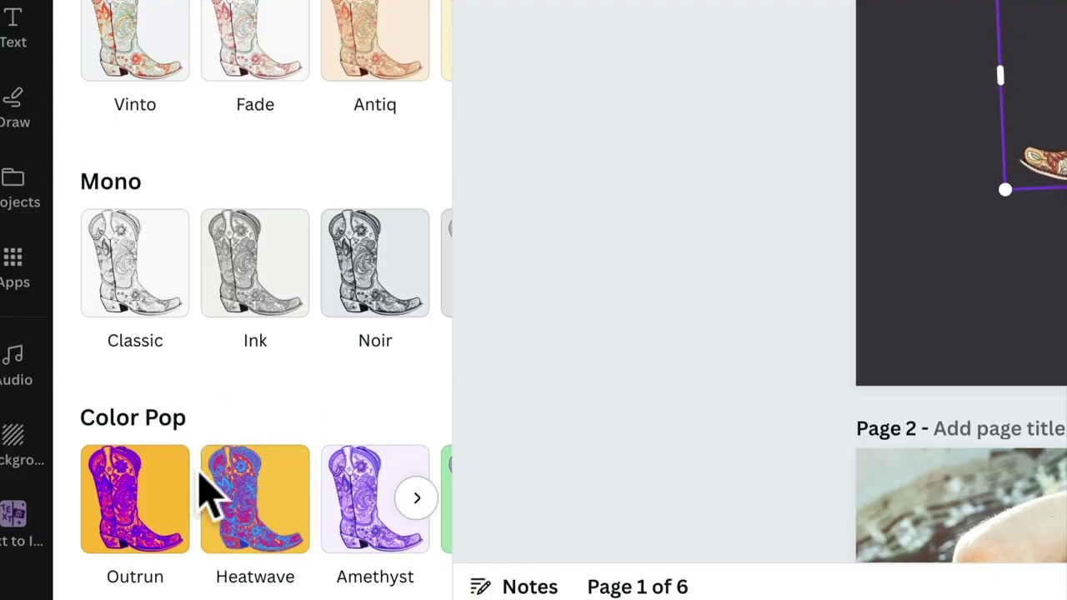
scroll(204, 493, right, 2)
scroll(208, 496, right, 2)
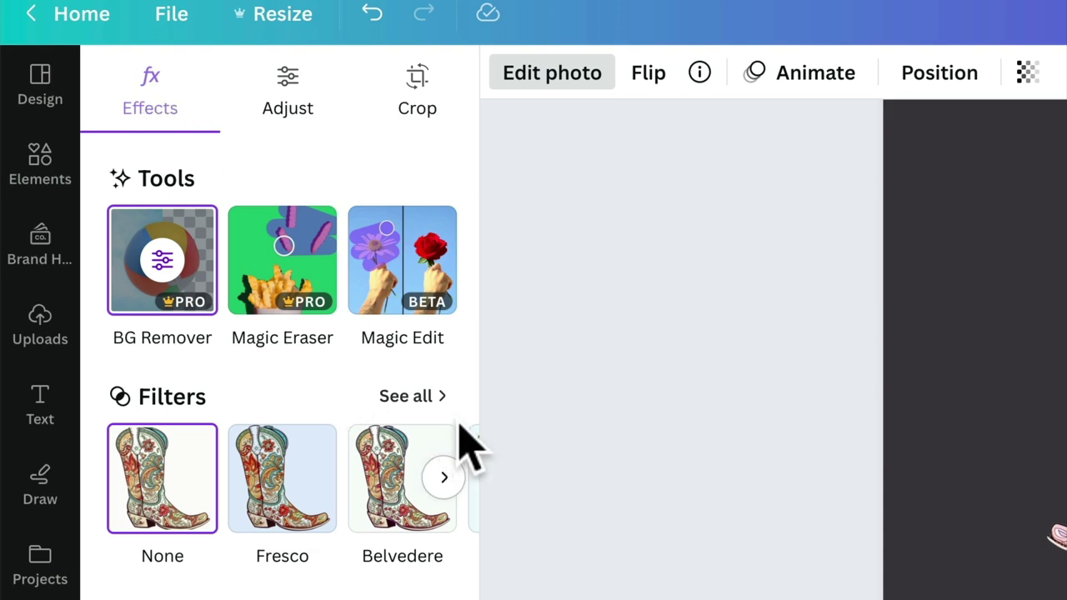
- Apply the same pink Color Pop filter to the right boot so the pair matches
click(421, 406)
scroll(317, 519, down, 5)
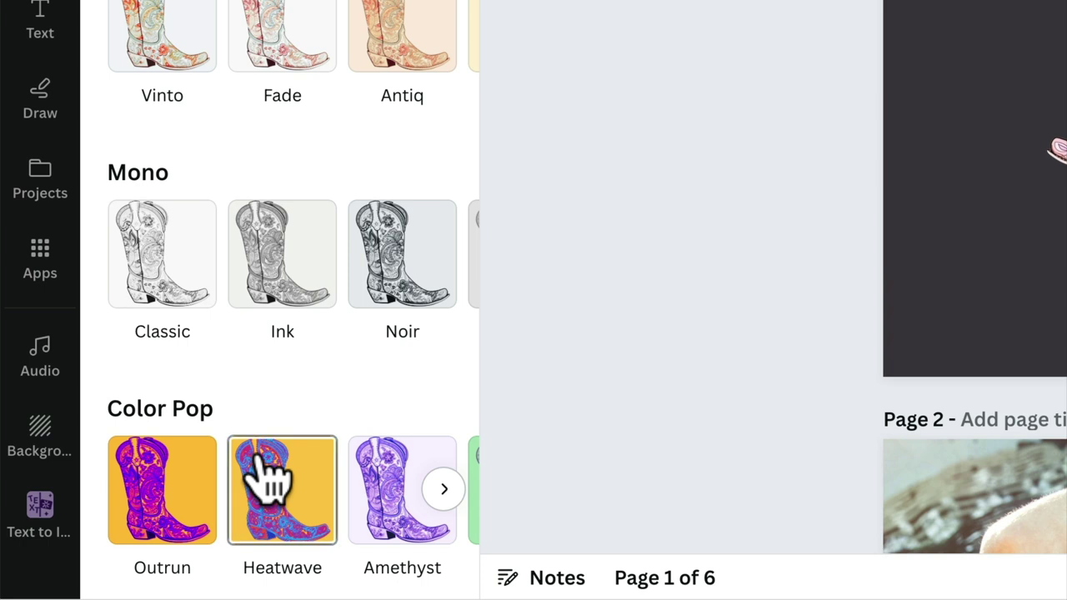
scroll(265, 477, right, 5)
click(287, 467)
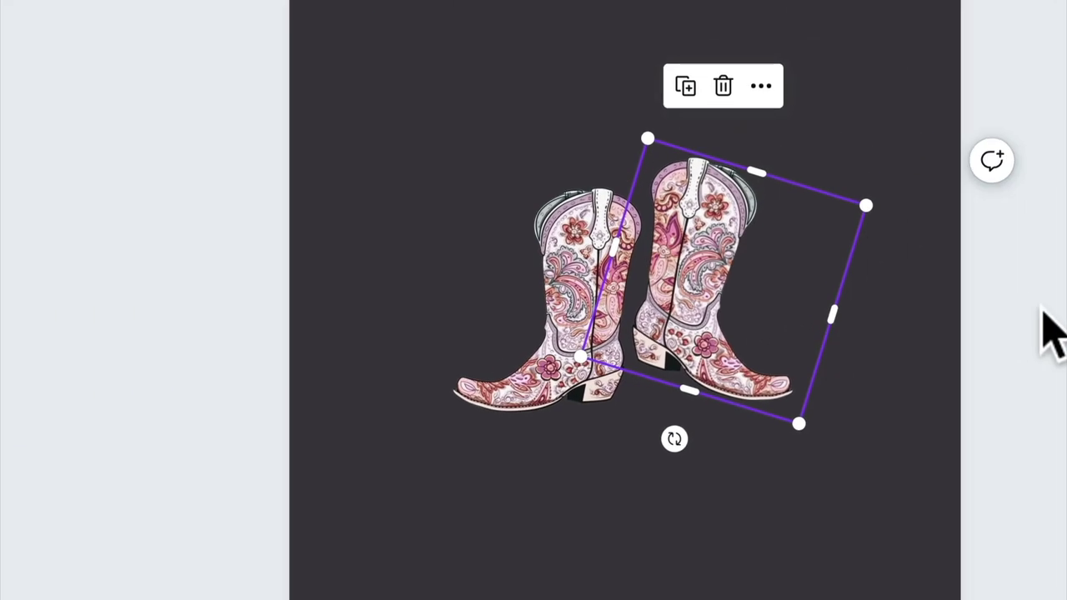
click(1043, 312)
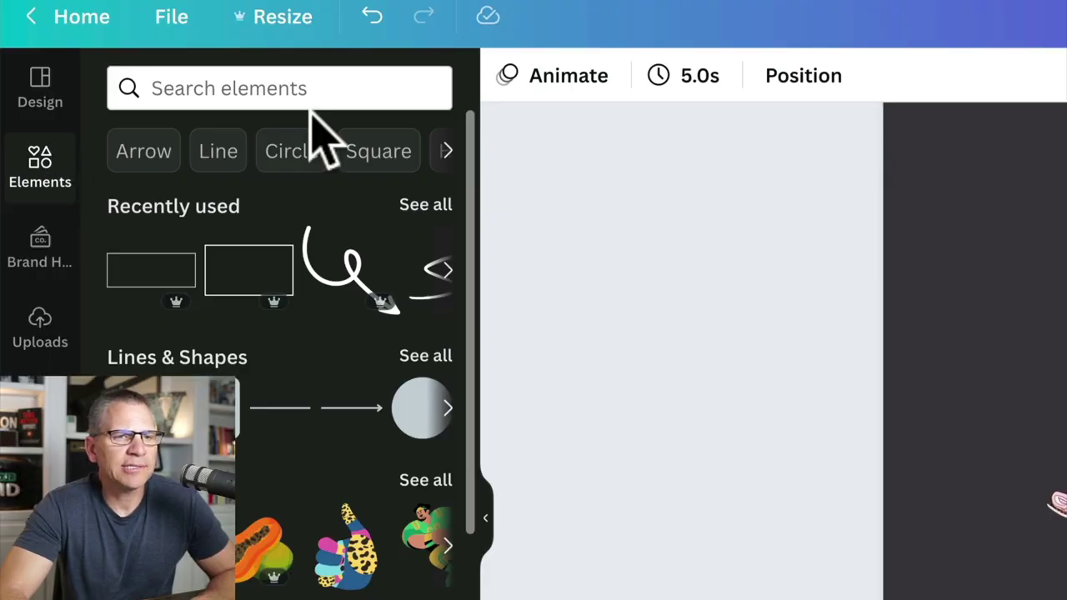
- Search the elements library for "western sheriff badge" and restrict the results to graphics
click(292, 89)
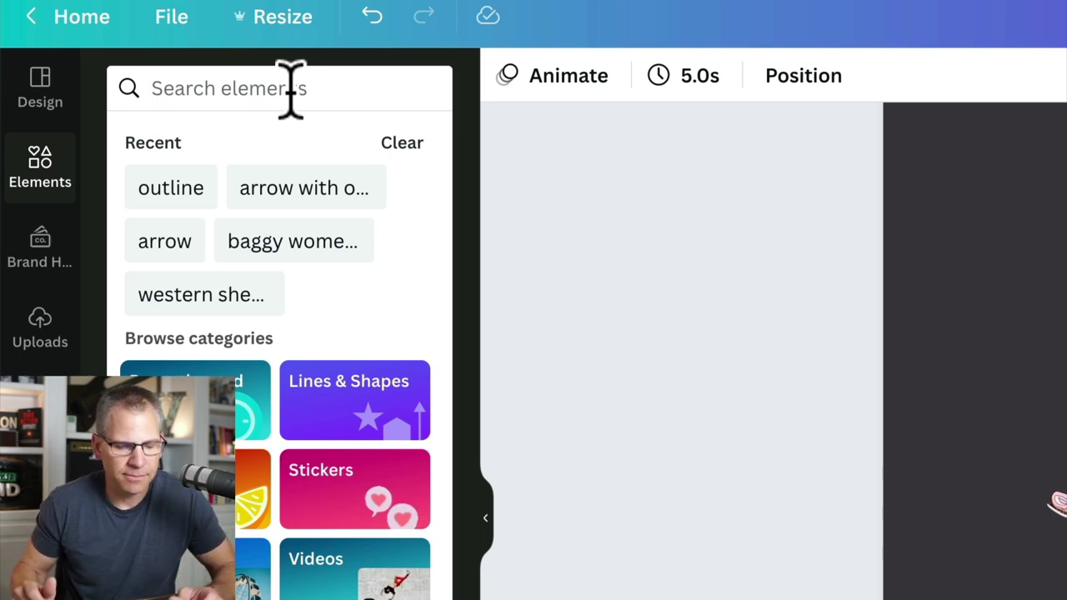
click(762, 333)
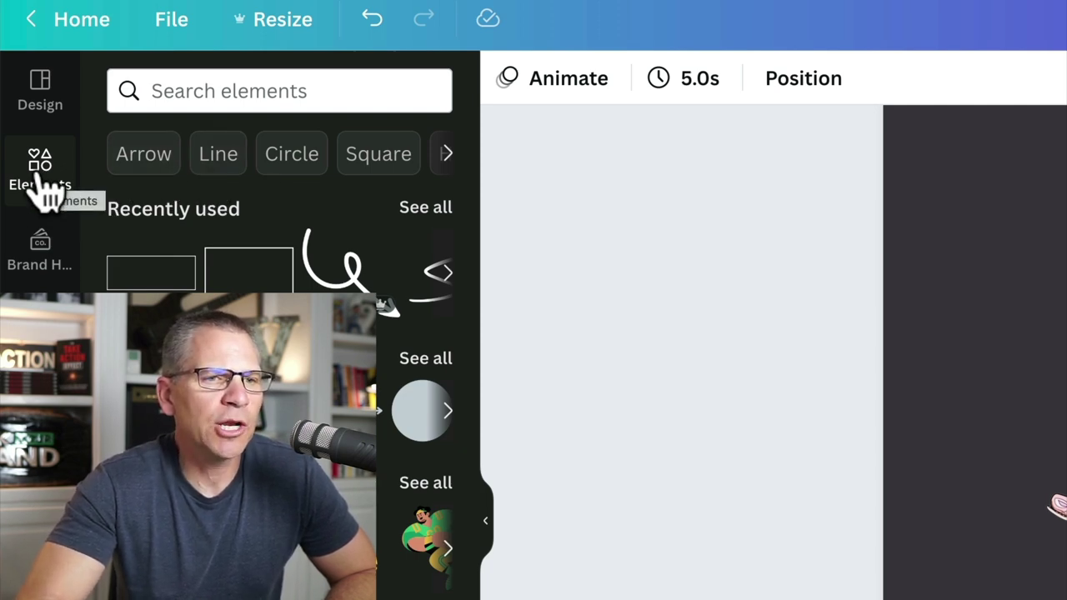
click(266, 93)
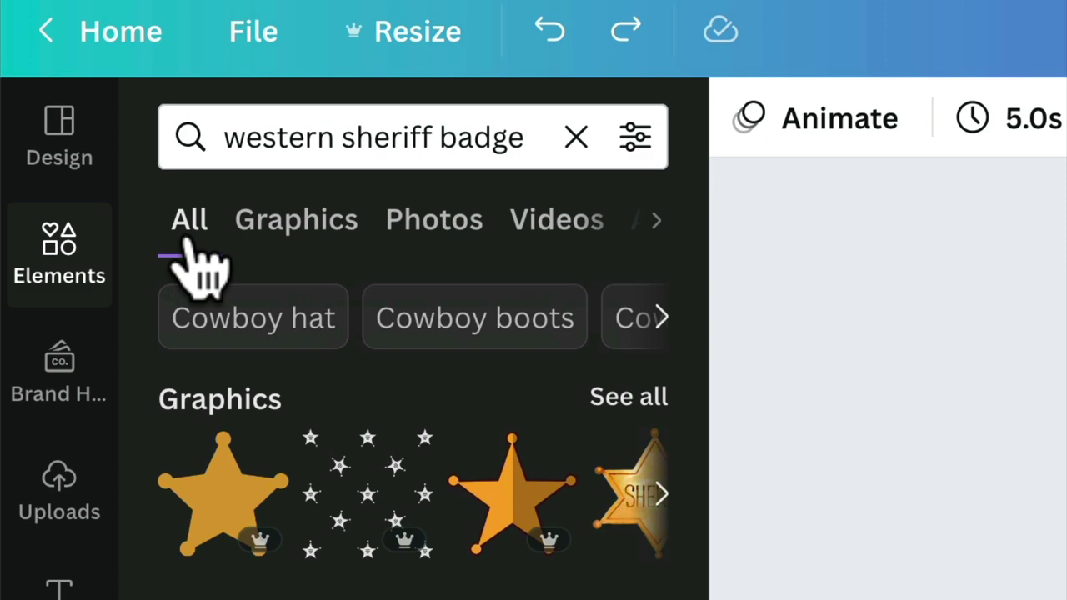
click(308, 223)
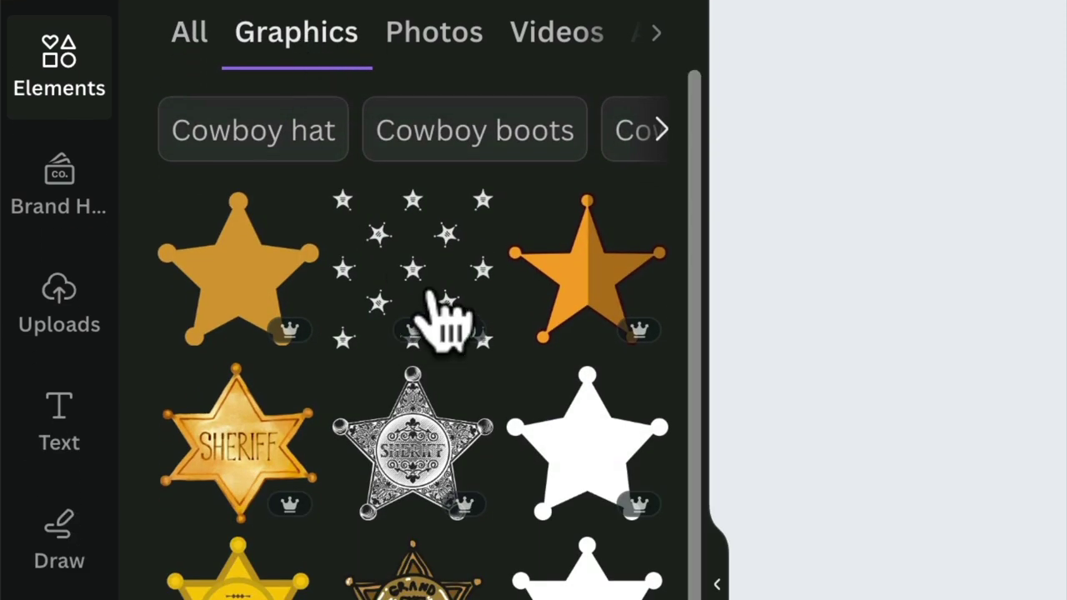
- Add the white five-pointed star badge with a dark inner outline to page 1, small and to the upper left of the boots
scroll(440, 322, down, 6)
scroll(442, 321, down, 1)
click(588, 446)
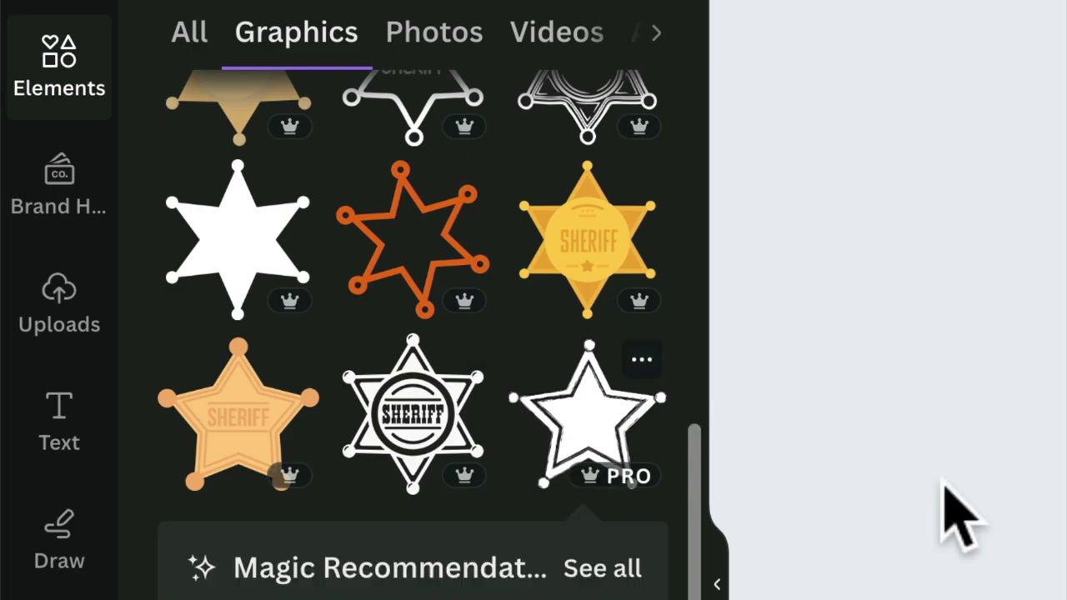
drag(822, 402, 661, 245)
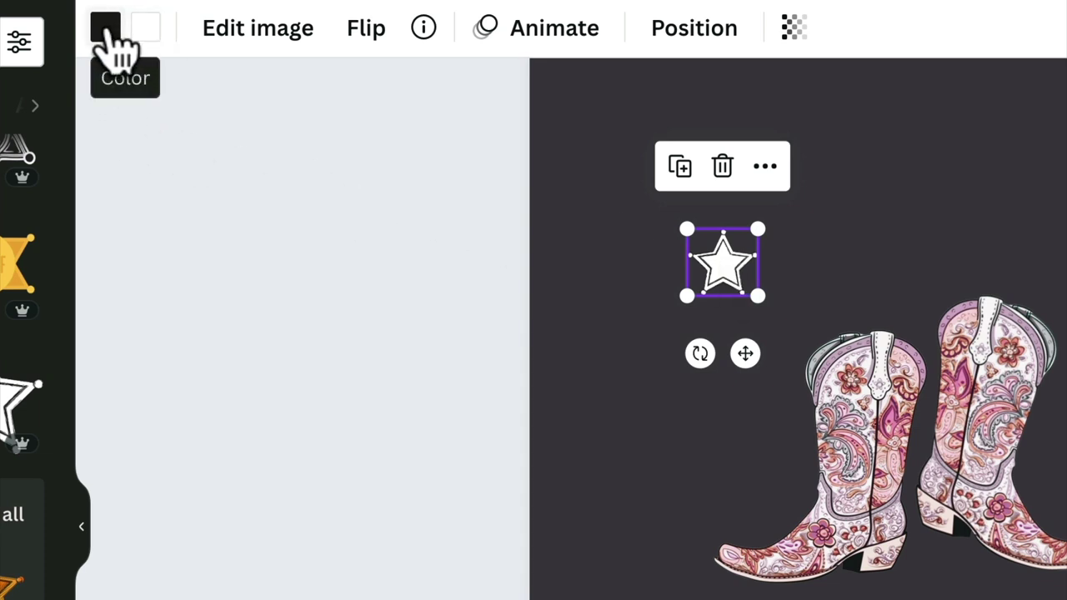
- Change the star's white colour to the document's bright pink and move the star beside the top of the left boot
scroll(553, 274, down, 3)
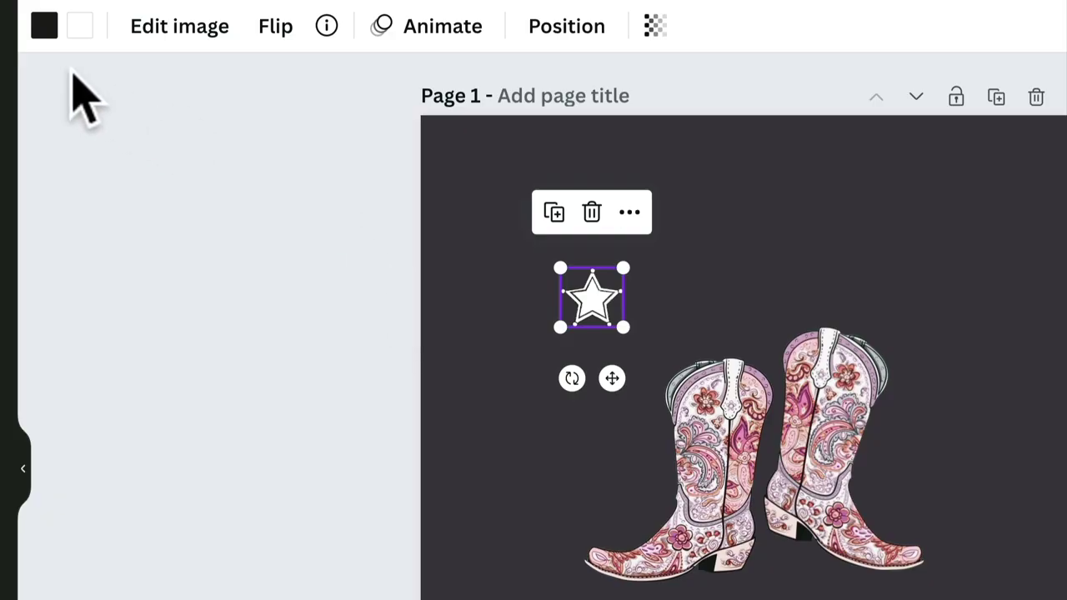
click(79, 26)
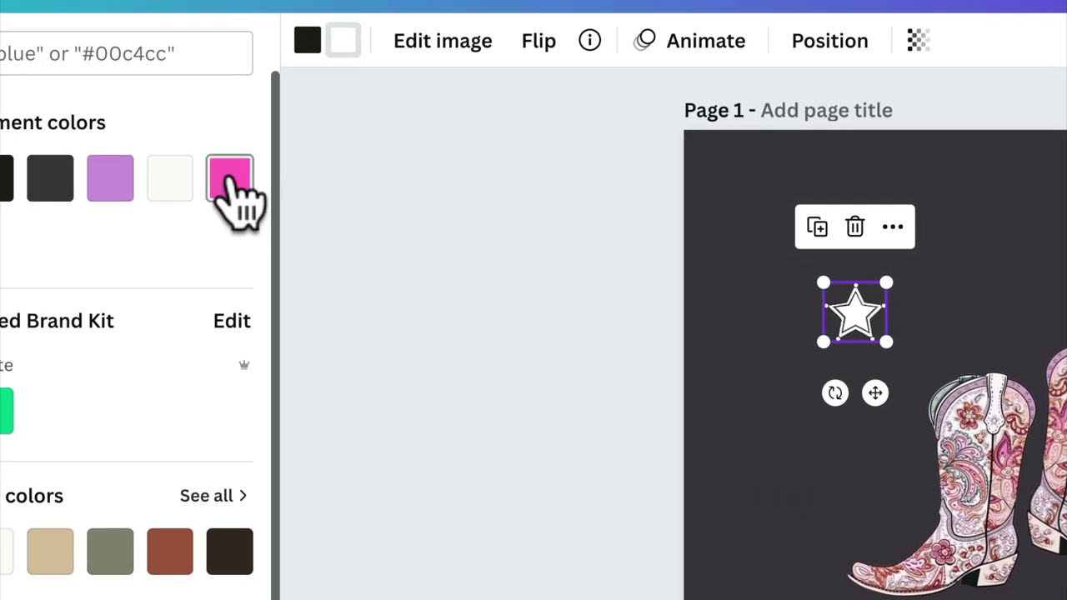
click(230, 165)
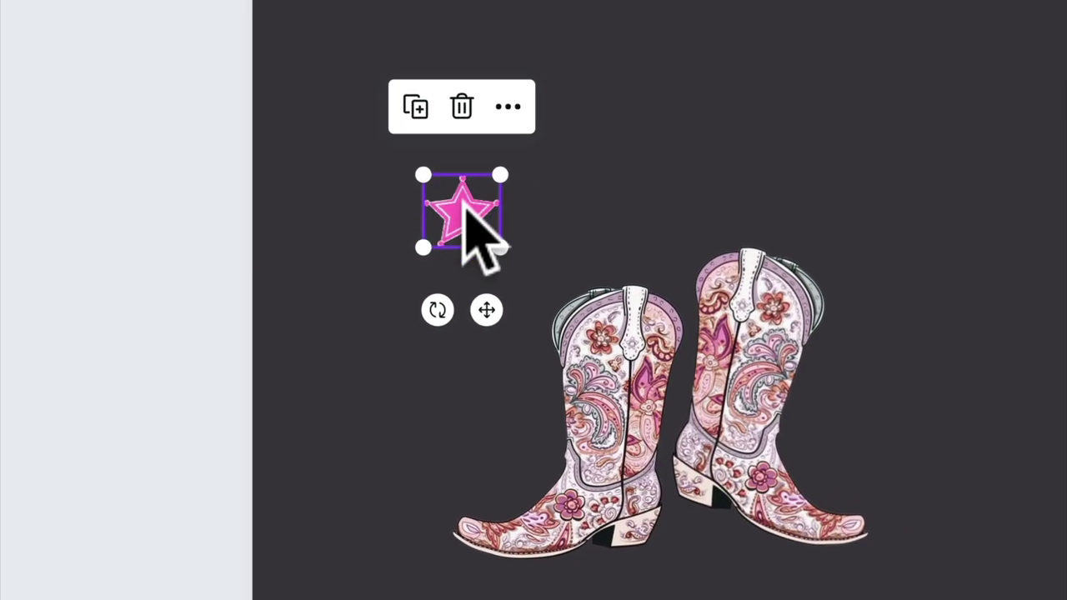
drag(863, 321, 869, 421)
drag(479, 350, 493, 316)
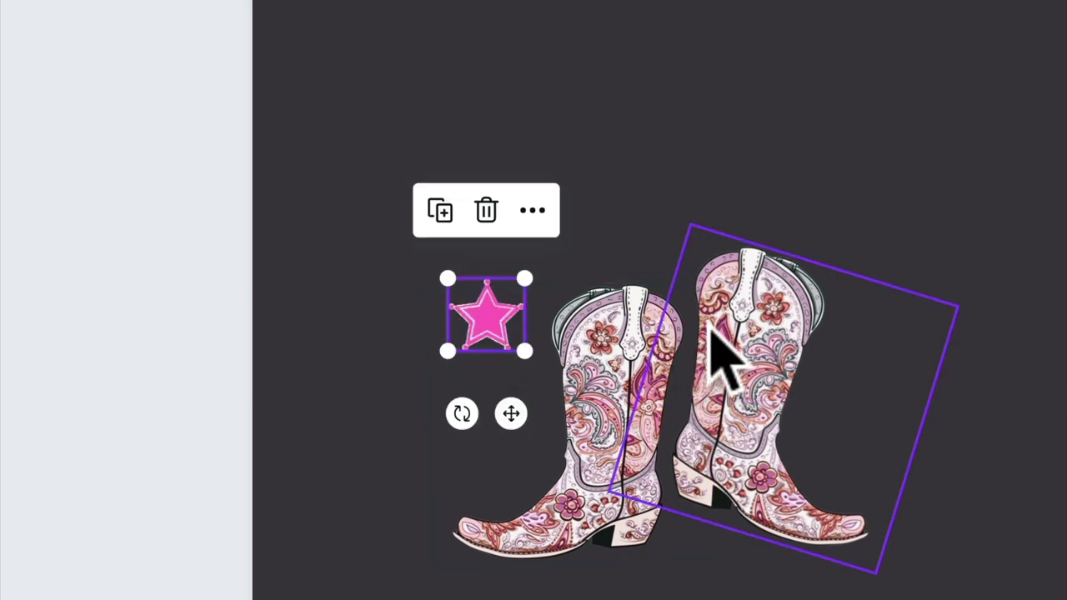
- Browse the font combinations and add the RODEO text style to page 1
scroll(714, 357, down, 5)
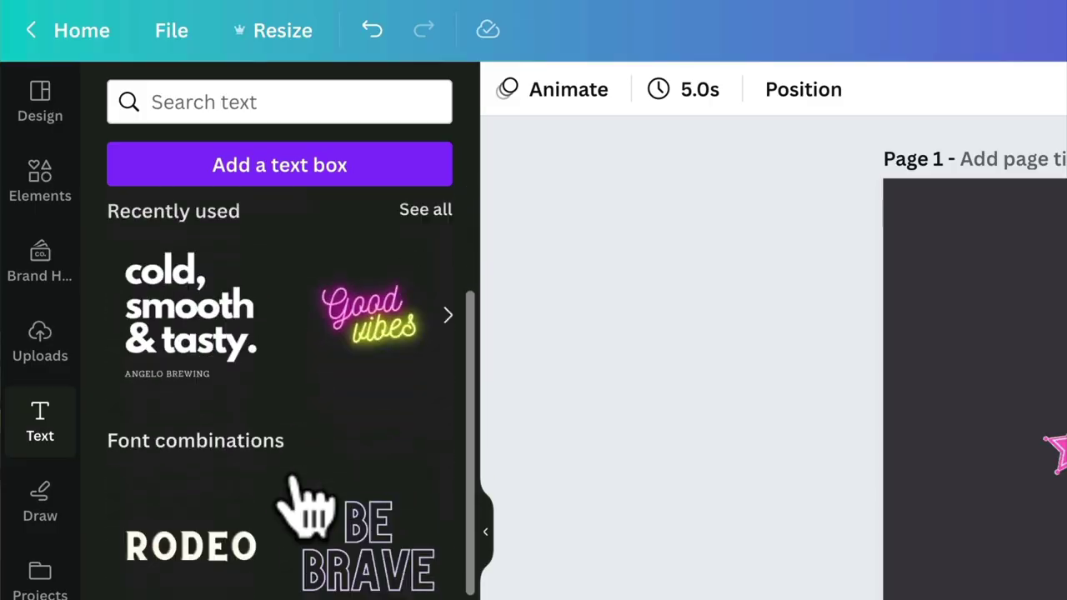
scroll(305, 500, down, 10)
scroll(305, 500, down, 2)
scroll(305, 500, up, 9)
scroll(297, 483, up, 4)
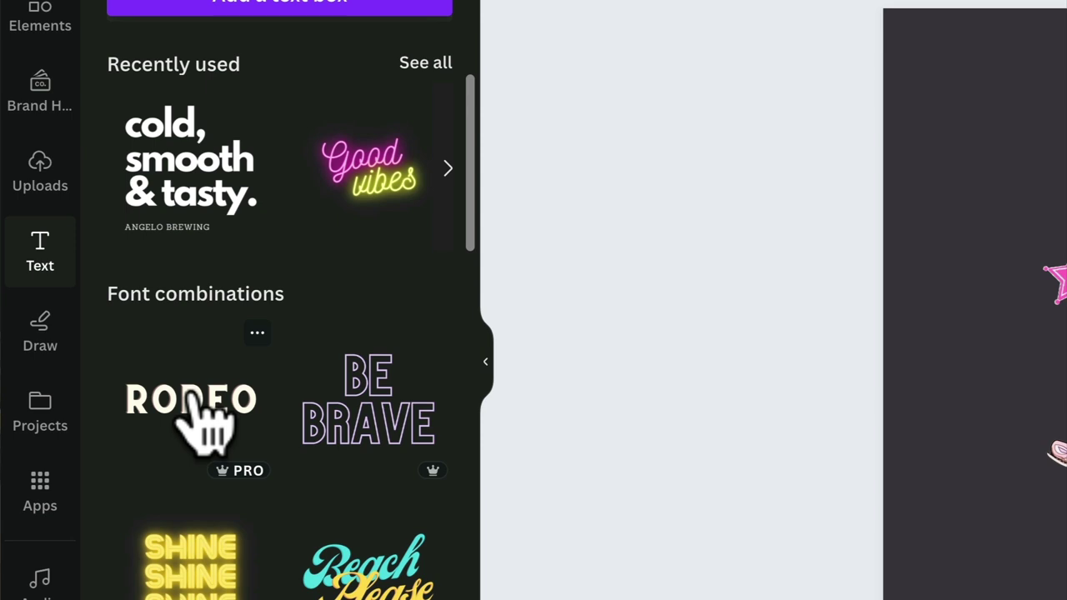
click(191, 408)
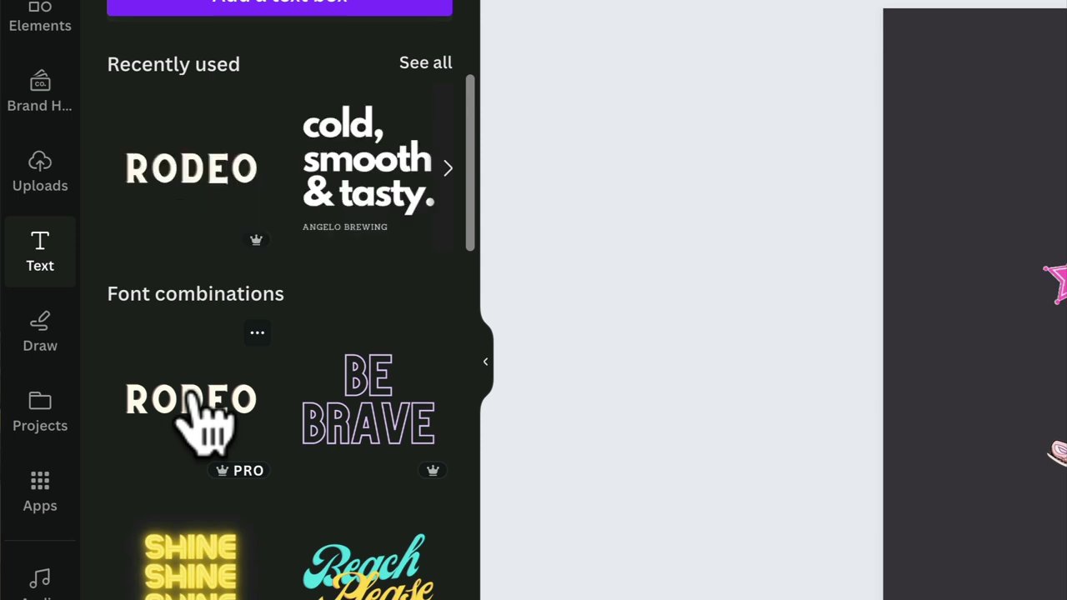
- Place the RODEO text above the boots, reword it as HOWDY and widen its text box to about 1,372
drag(690, 275, 705, 92)
double_click(722, 90)
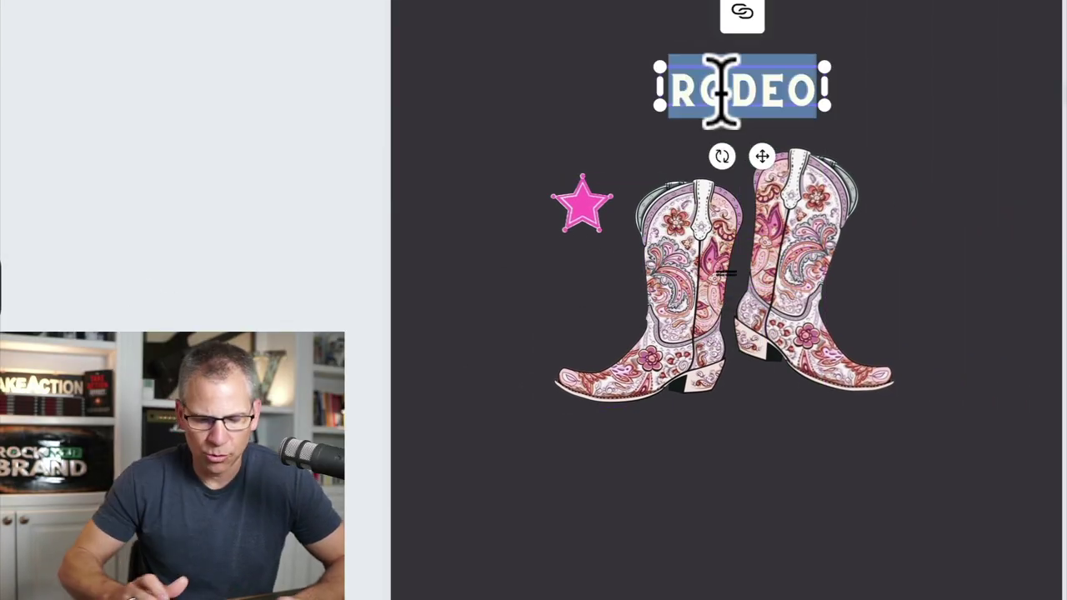
text(HOWD)
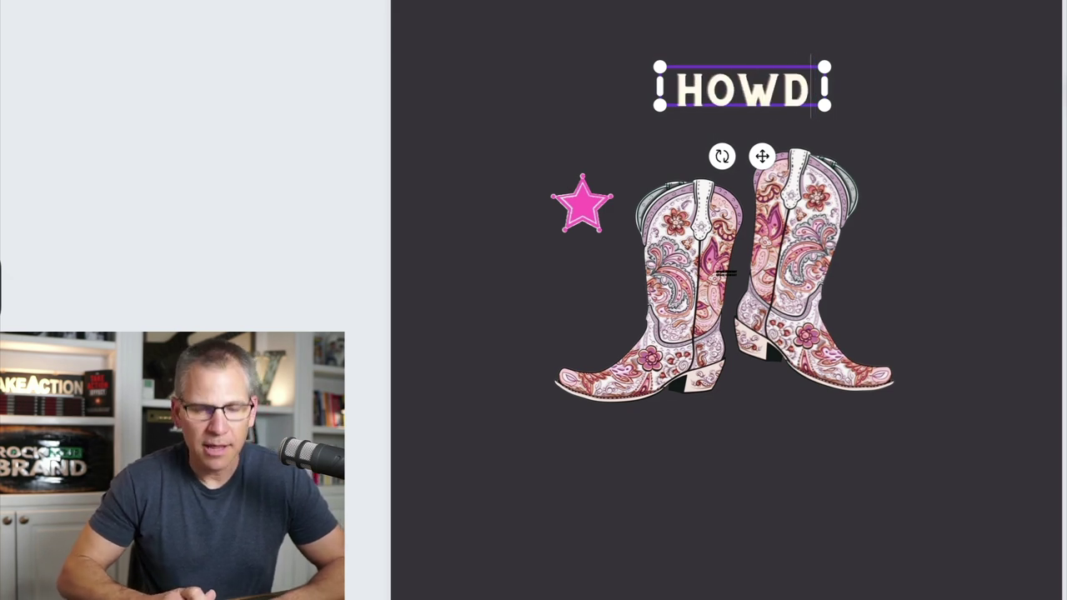
text(Y)
click(845, 124)
click(809, 114)
drag(825, 98, 893, 103)
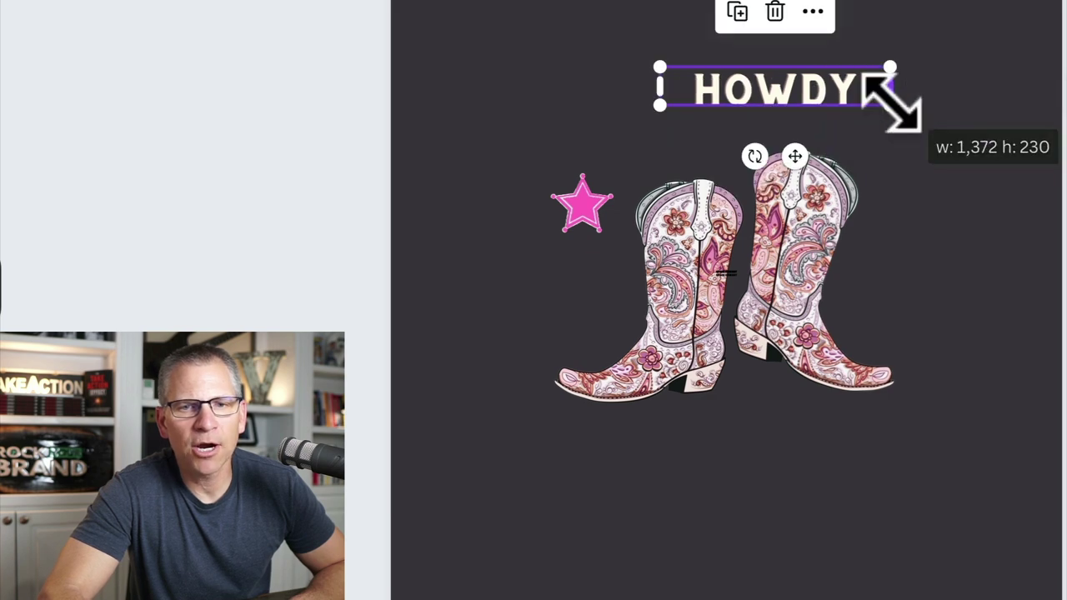
- Browse the fonts matching "western" and set the HOWDY text in Flying Circus
click(810, 90)
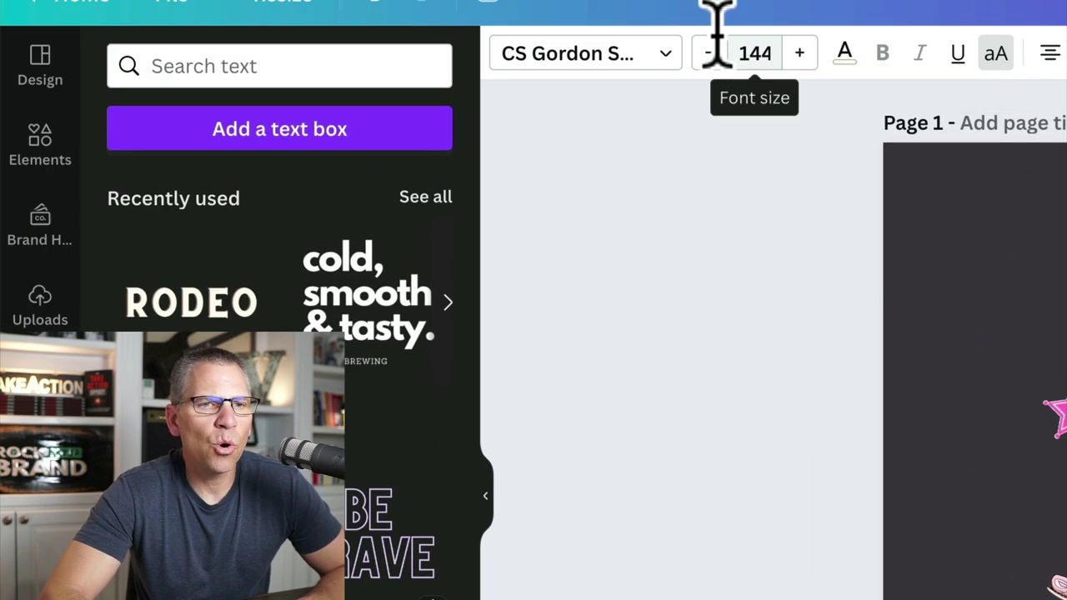
click(623, 63)
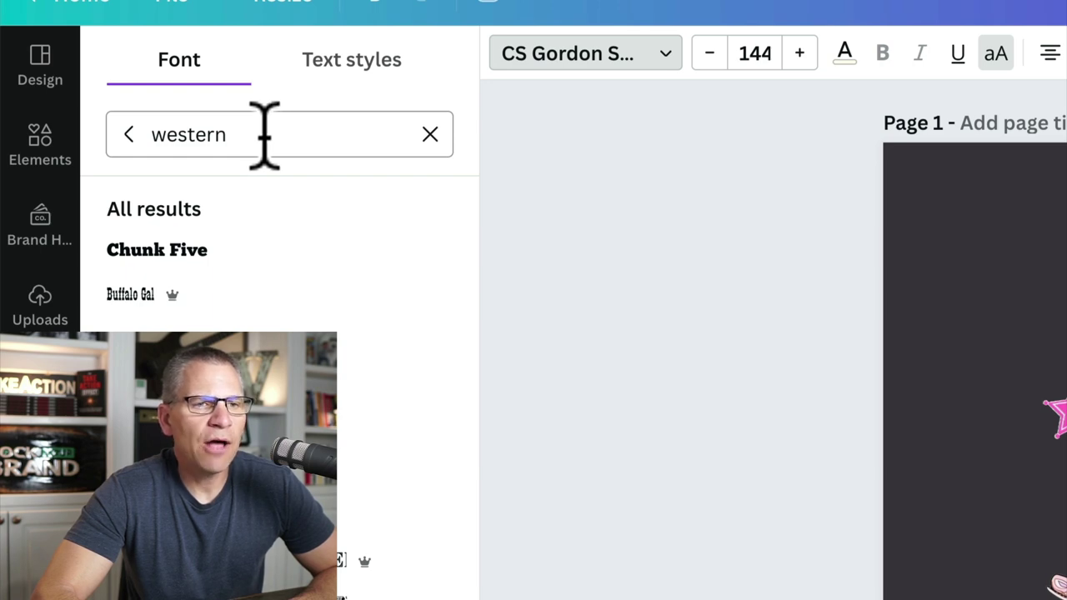
drag(211, 135, 136, 138)
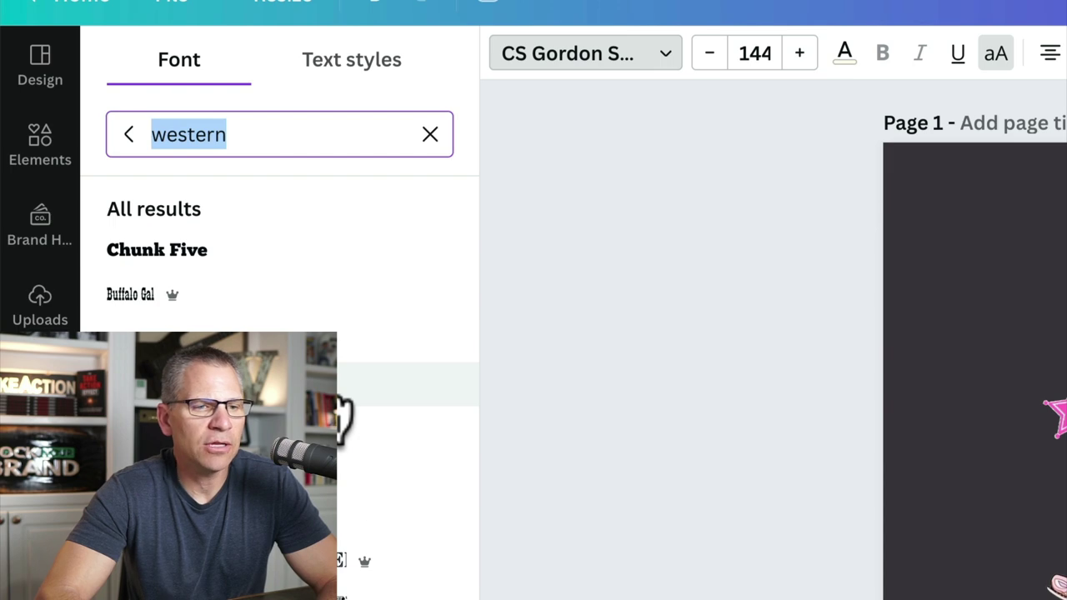
scroll(325, 391, down, 5)
scroll(325, 408, down, 5)
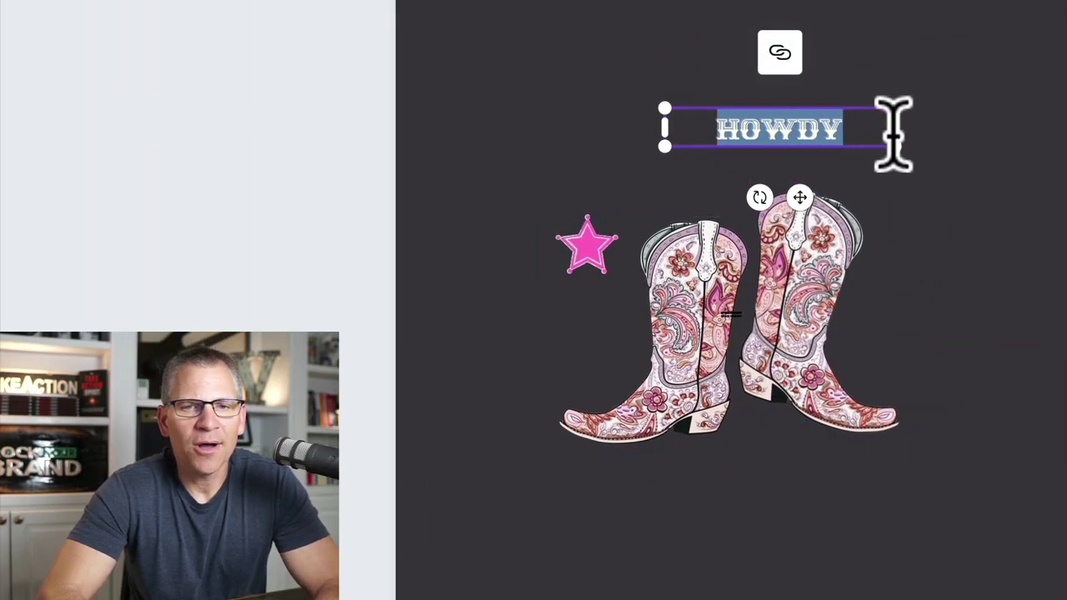
- Enlarge the HOWDY text above the boots to a font size of about 392 and fit its text box around the word
drag(895, 146, 1009, 196)
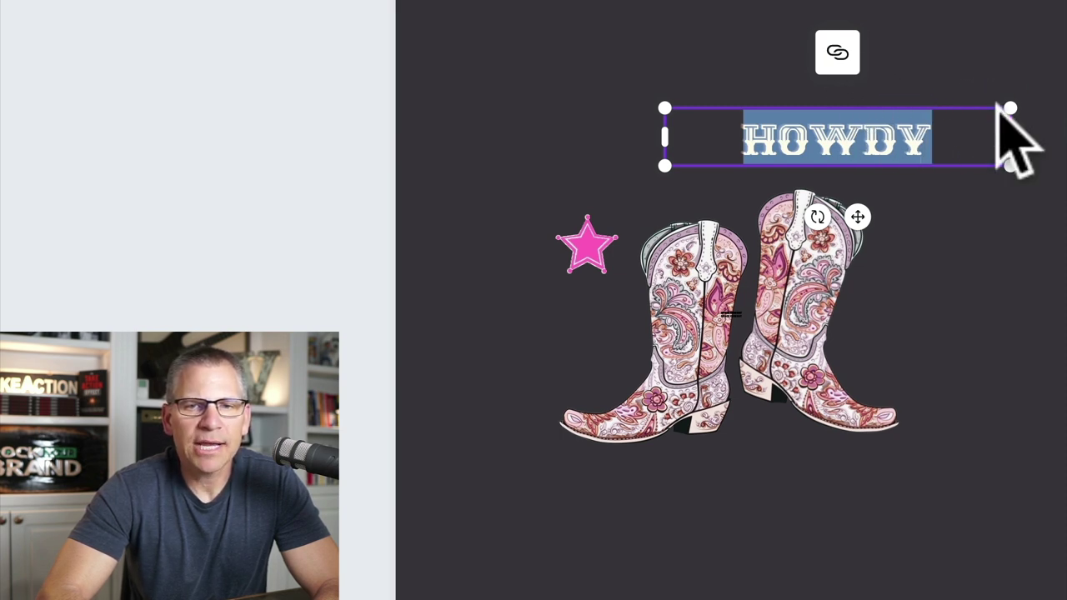
drag(663, 108, 384, 18)
drag(280, 83, 554, 92)
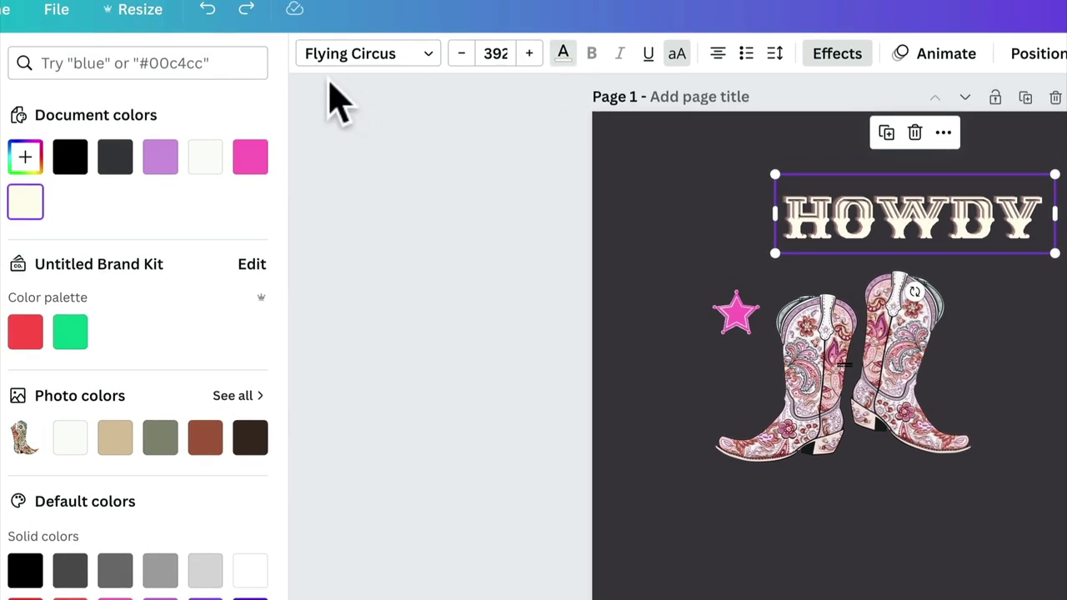
- Colour the HOWDY text in the document's bright pink and give it an Outline effect in the document's off-white
click(252, 159)
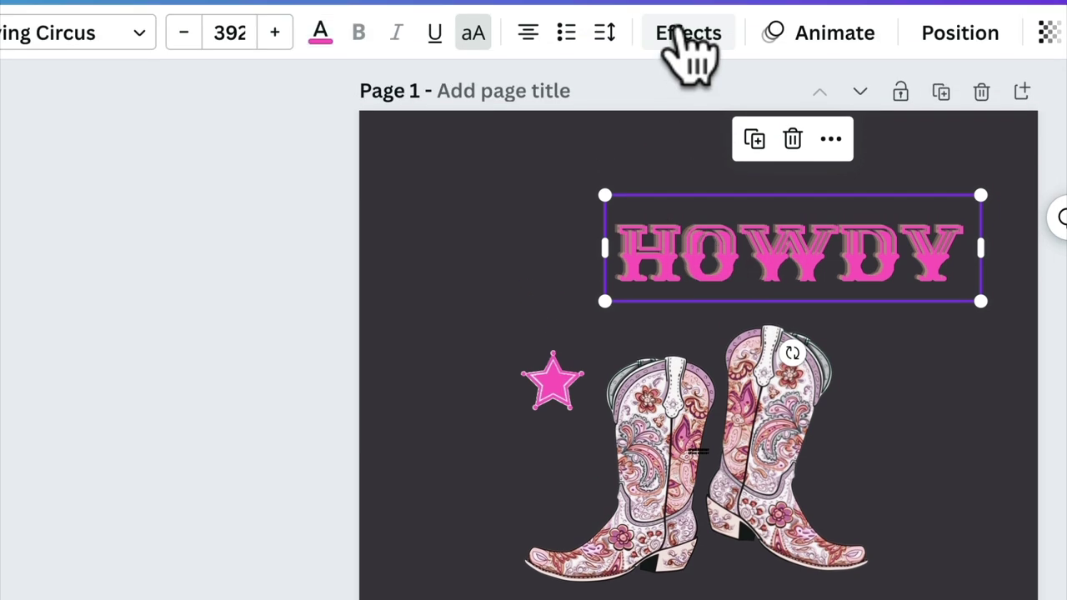
click(685, 33)
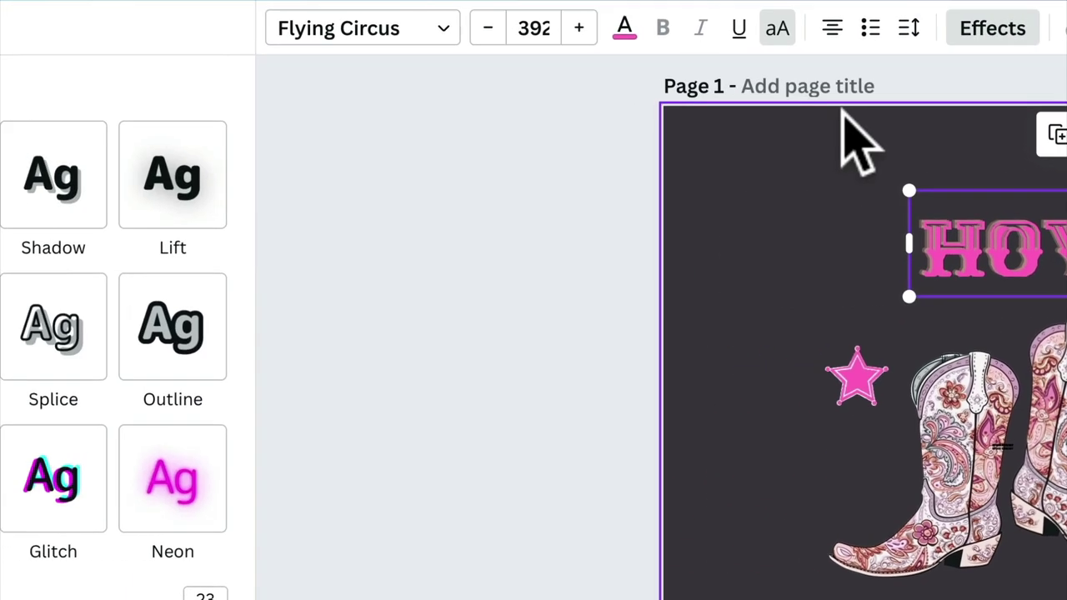
click(313, 320)
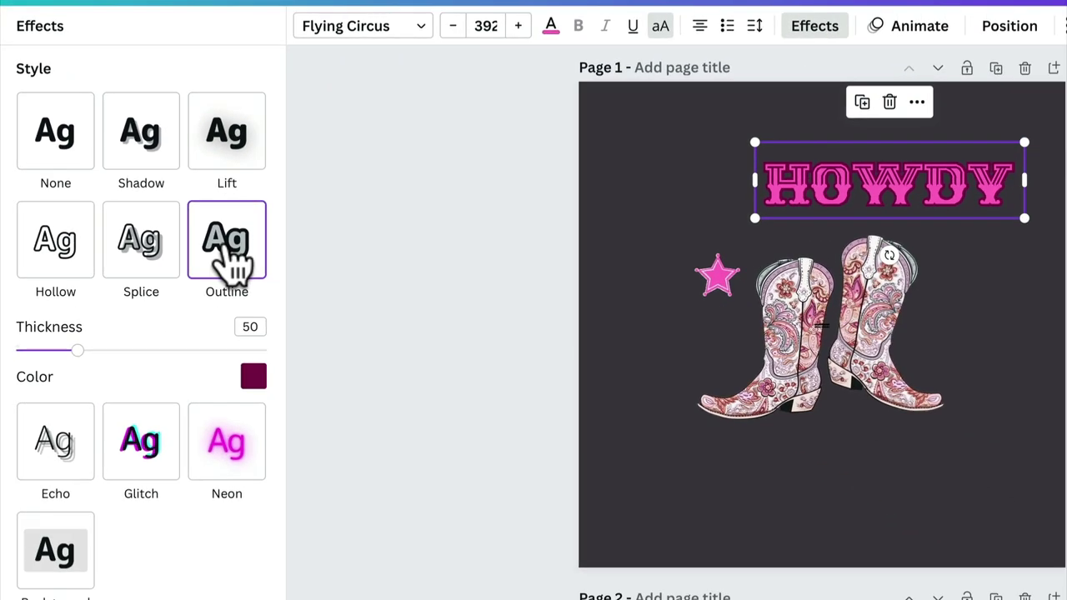
scroll(225, 275, down, 2)
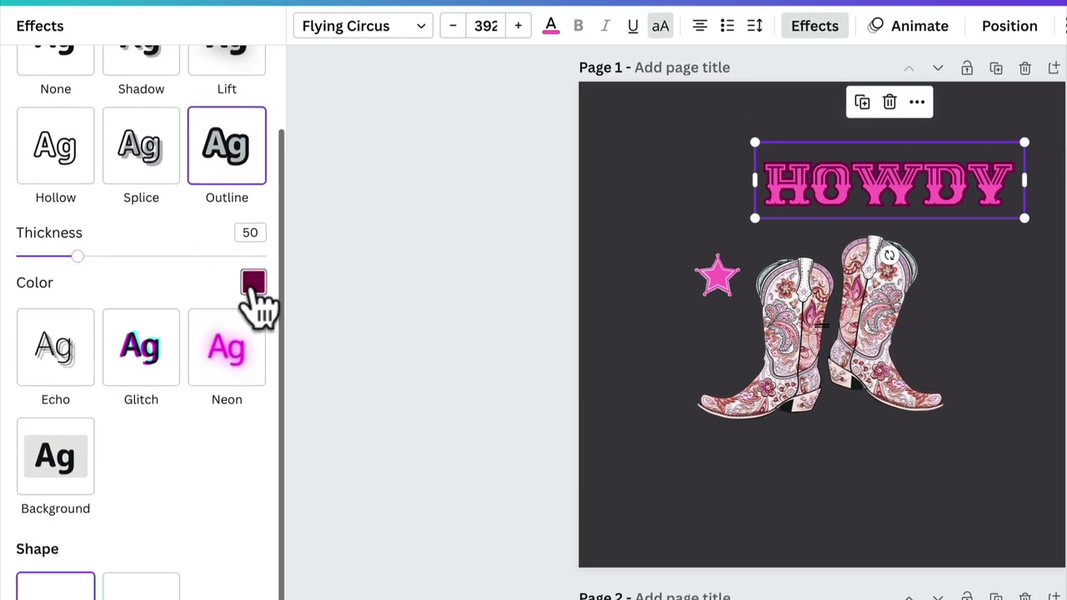
click(253, 284)
click(200, 372)
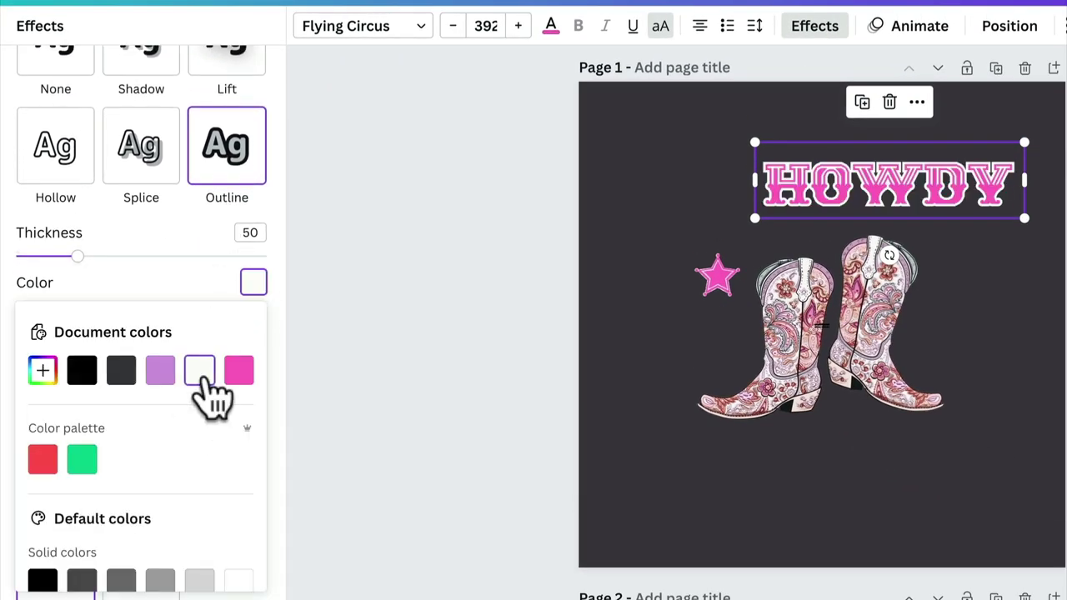
key(Escape)
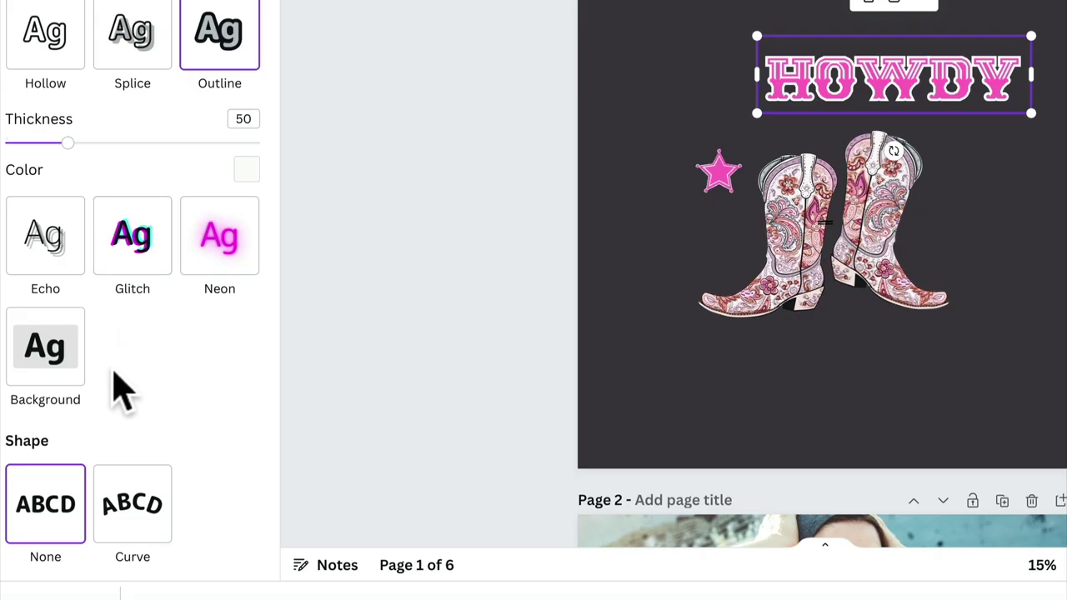
- Curve the HOWDY text into an arch and rotate it about 45 degrees clockwise around the upper right of the boots
click(140, 510)
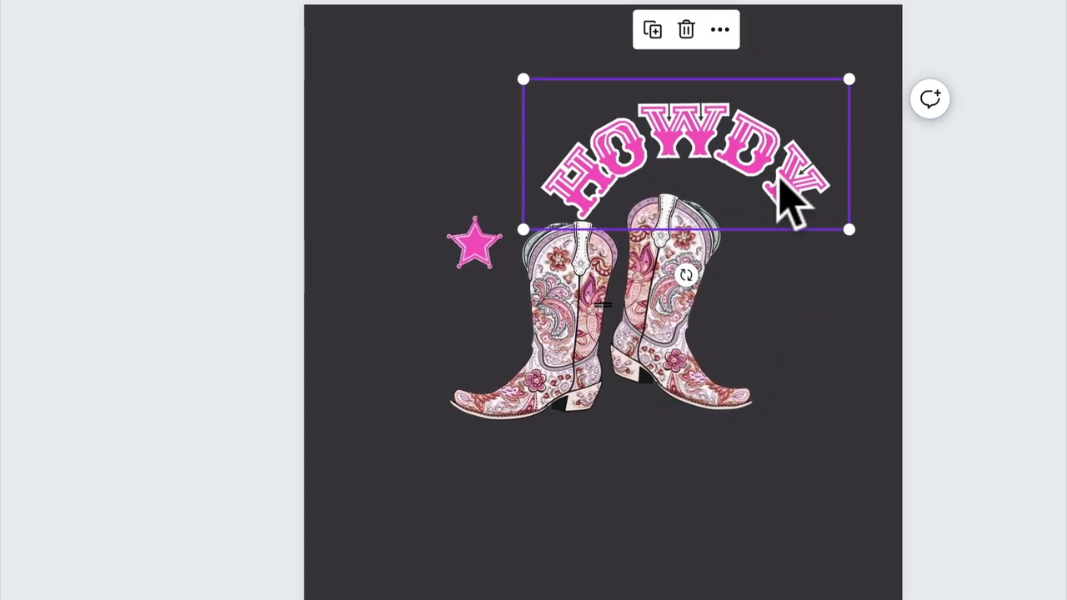
click(783, 198)
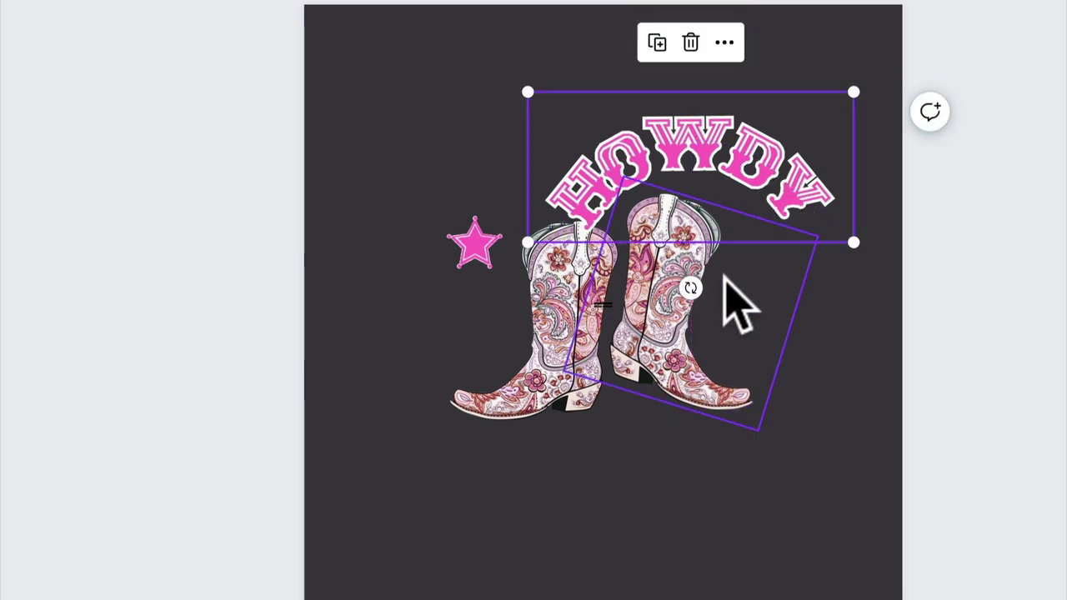
drag(691, 286, 610, 251)
drag(697, 125, 722, 153)
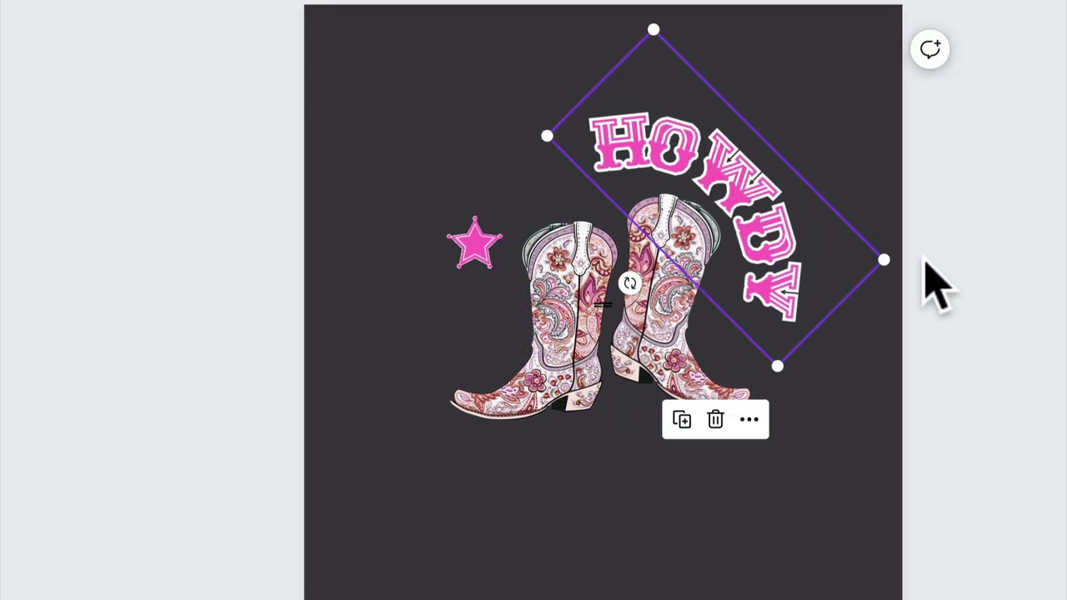
- Move the pink star in front of the H of HOWDY and place a copy of it just below the Y
scroll(936, 286, down, 10)
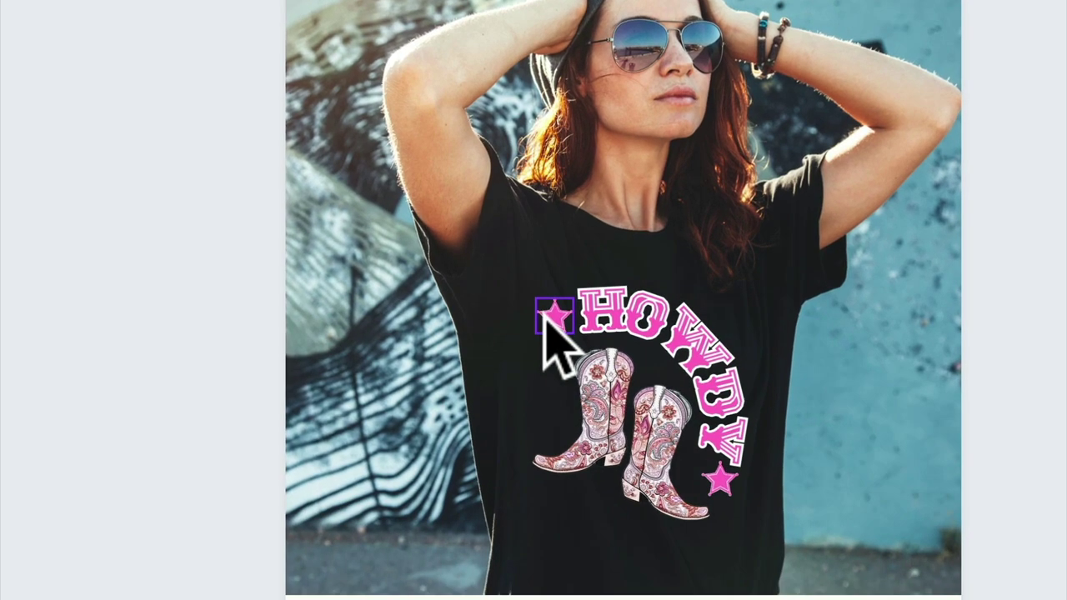
click(578, 342)
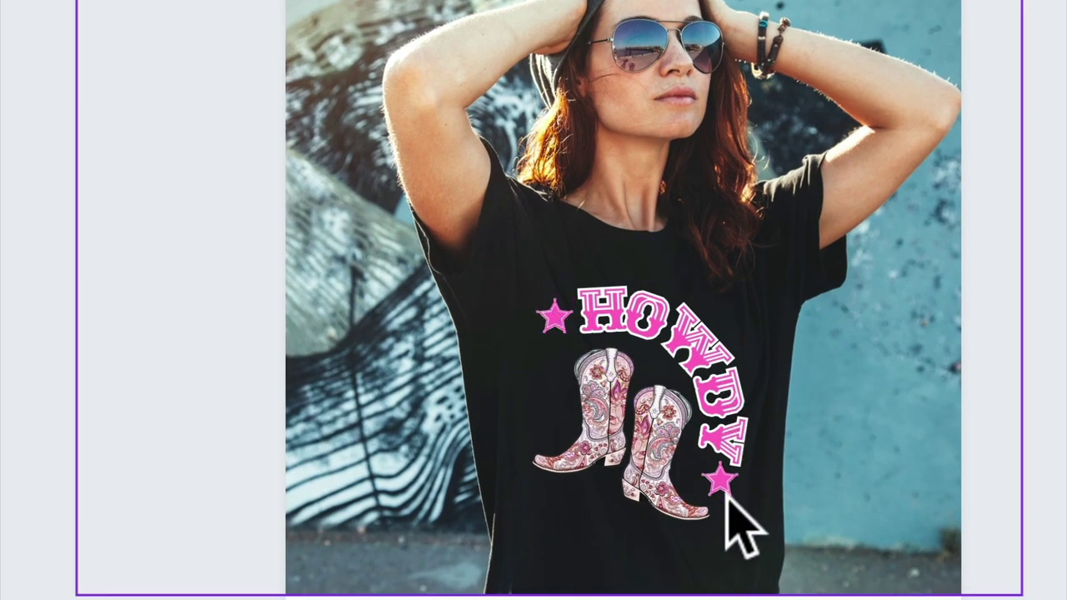
scroll(798, 489, up, 6)
scroll(607, 143, up, 2)
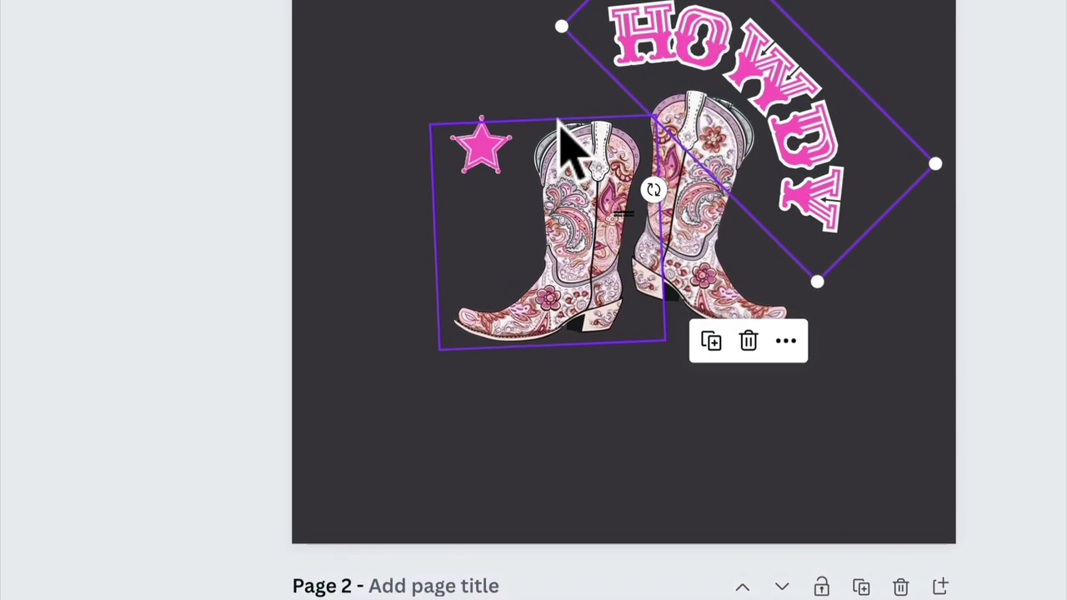
drag(491, 251, 575, 151)
drag(603, 119, 797, 357)
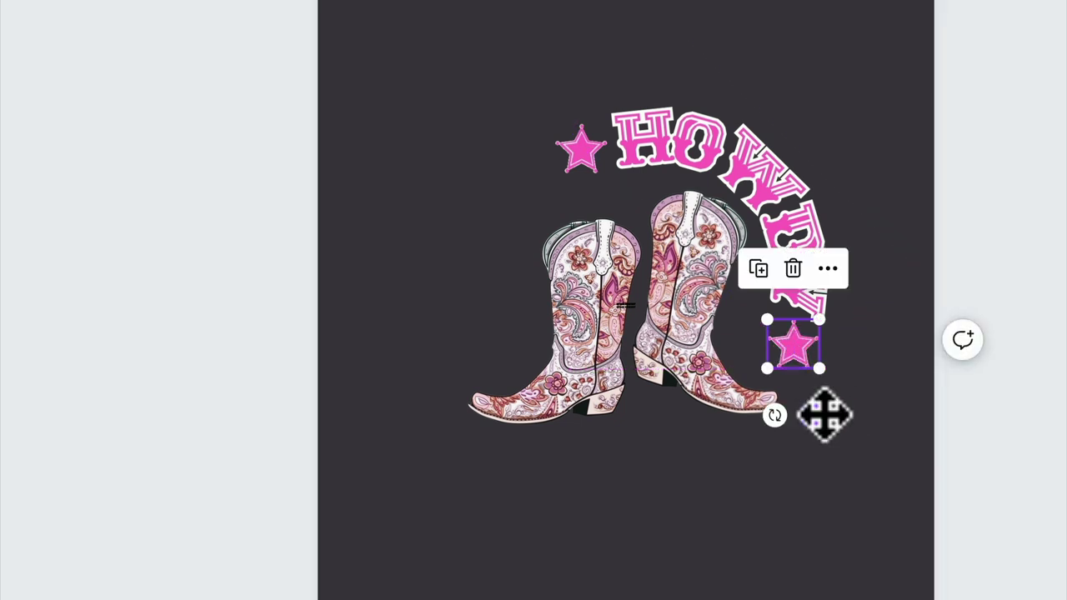
click(738, 537)
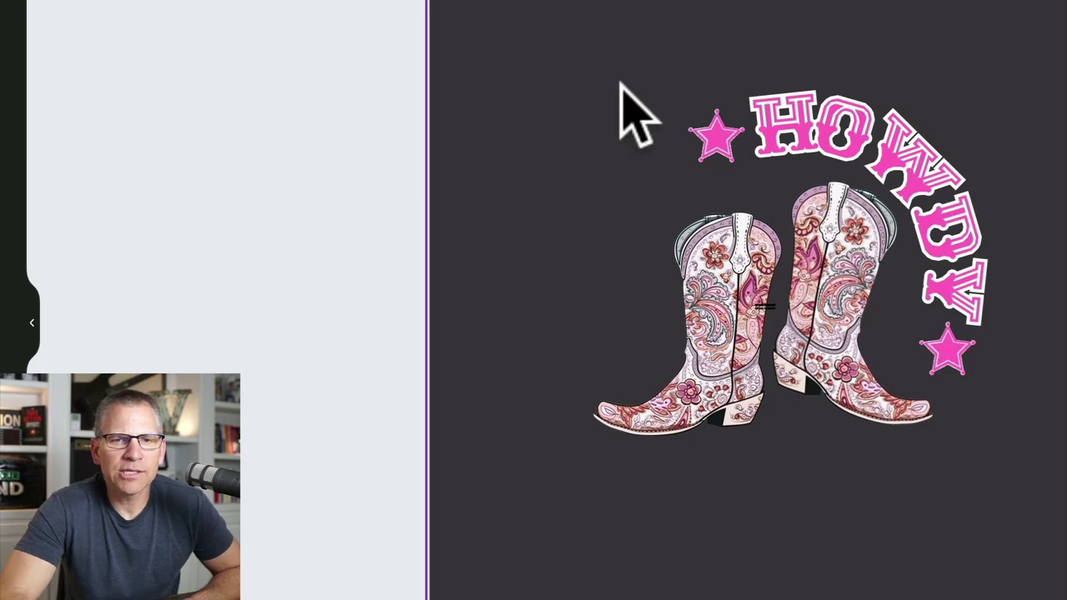
- Select the boots, stars and HOWDY text together and shift the whole design down and to the left on page 1
drag(491, 105, 830, 337)
drag(1009, 375, 1000, 447)
drag(905, 158, 847, 200)
click(483, 179)
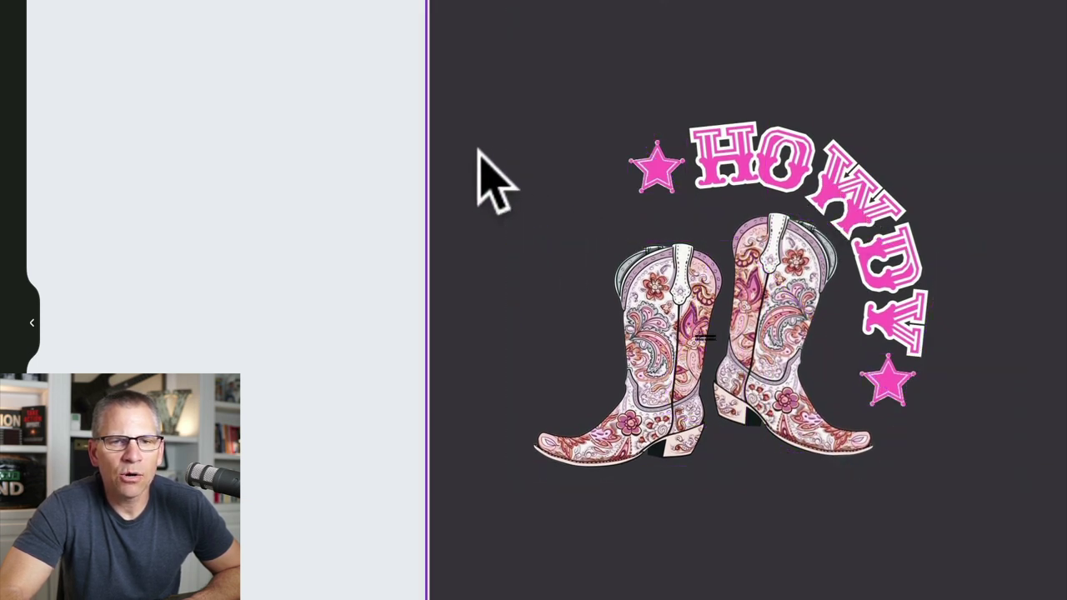
drag(783, 337, 777, 330)
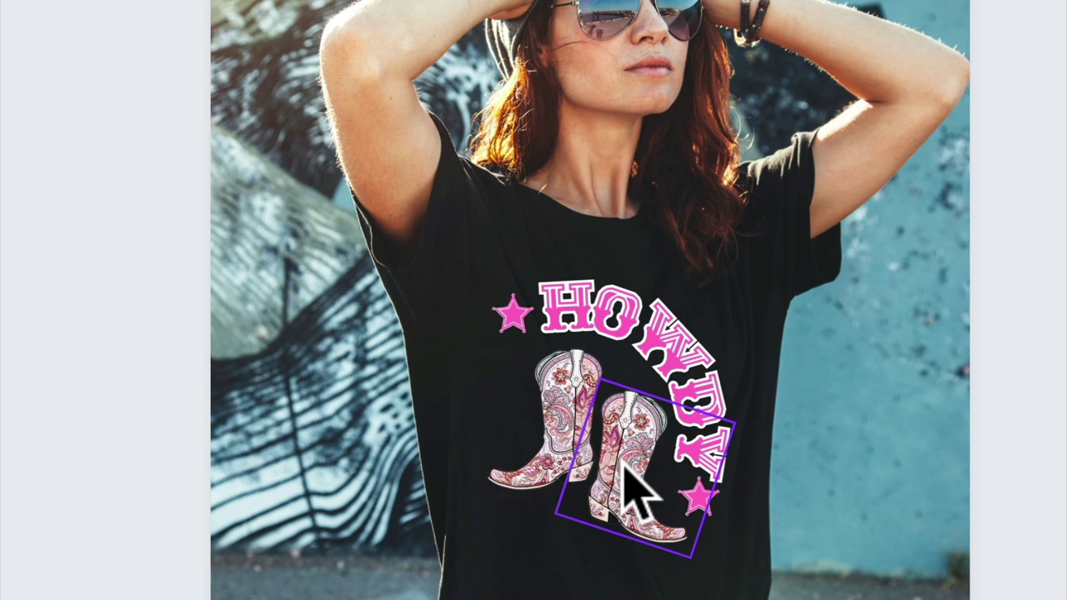
- Stagger the boots beneath the HOWDY arch, with the right boot lower and the left boot higher and close beside it
scroll(625, 480, up, 10)
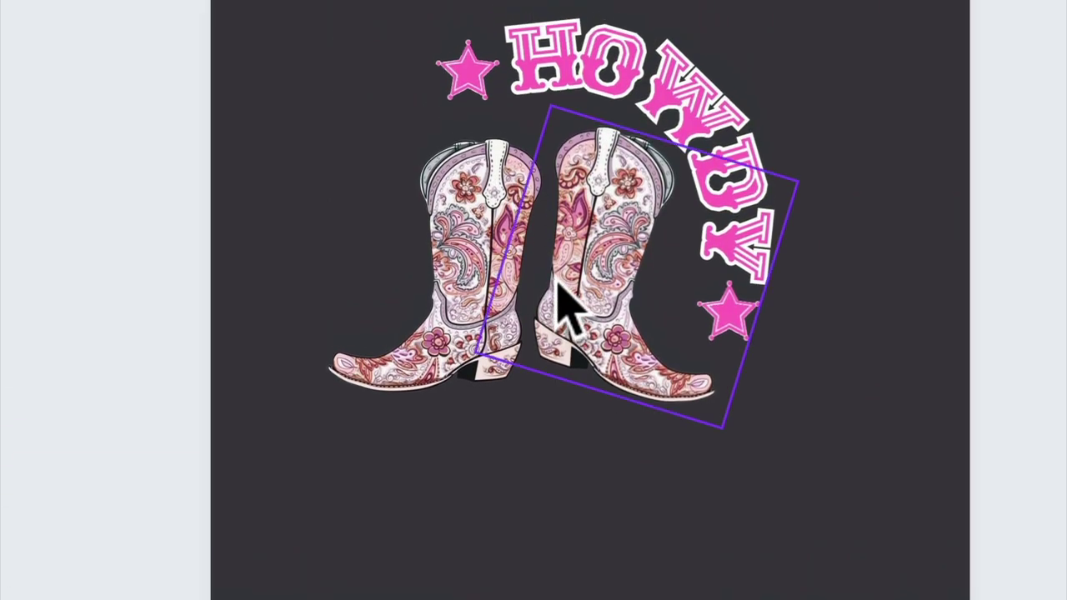
drag(594, 258, 595, 332)
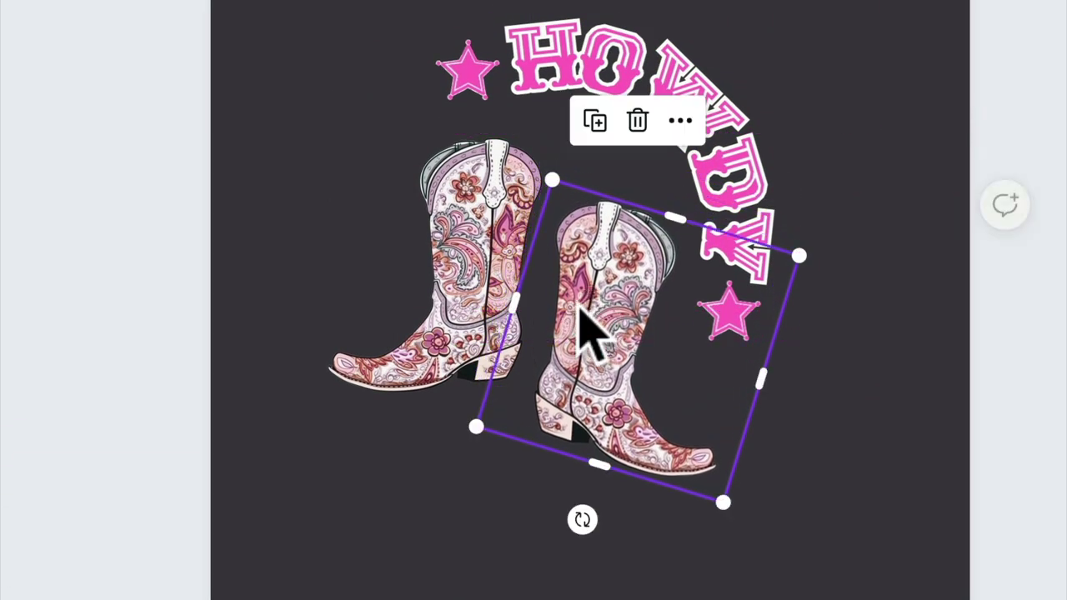
click(470, 225)
drag(469, 225, 479, 191)
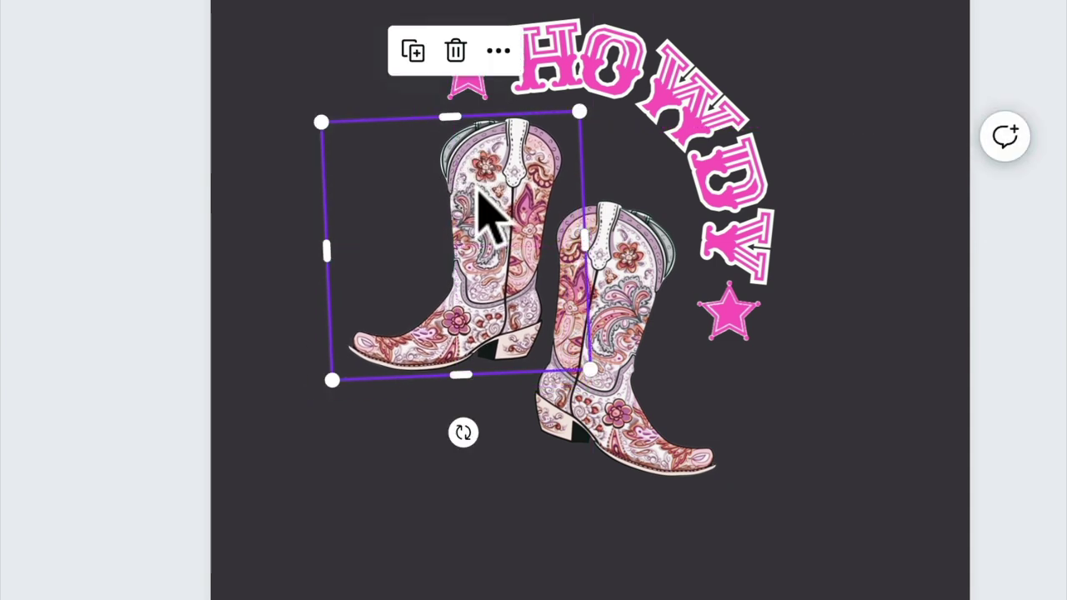
click(655, 298)
drag(655, 298, 650, 256)
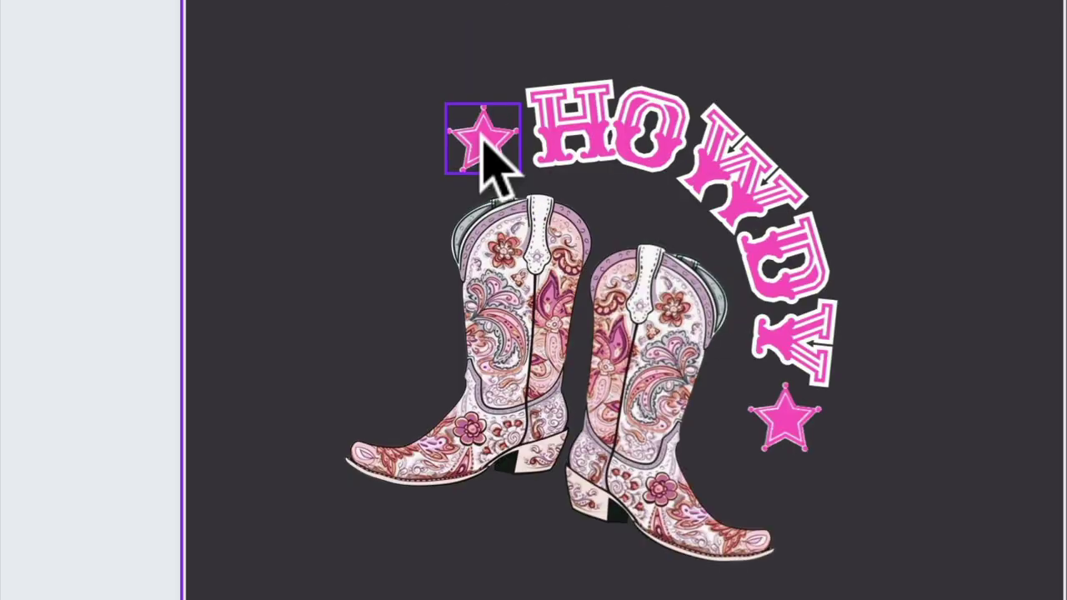
- Group the HOWDY text with both stars, then enlarge the group slightly and position it around the top and right of the boots
click(468, 70)
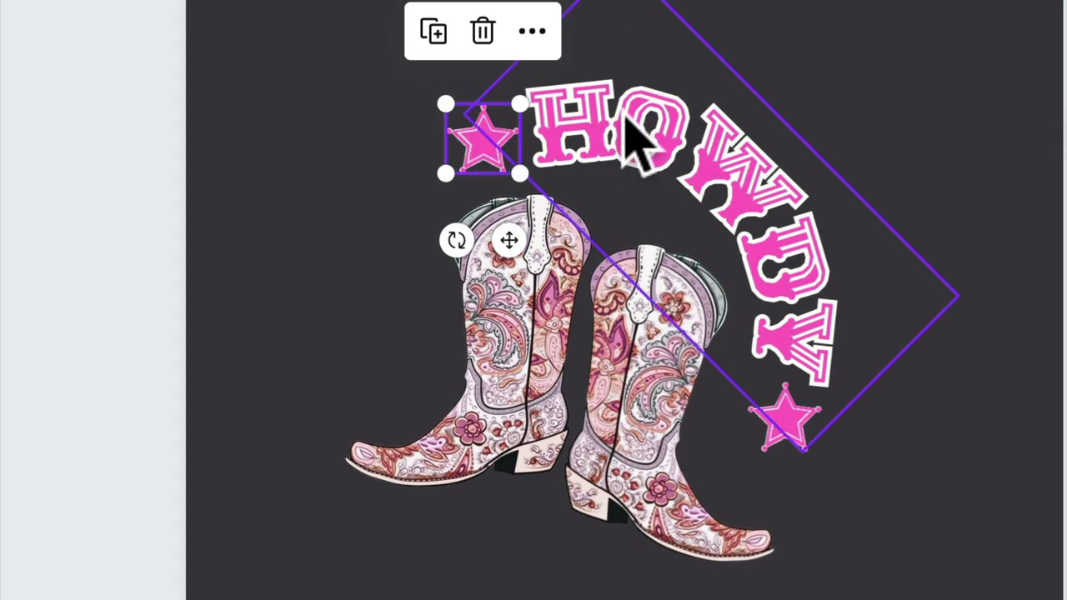
shift+click(617, 140)
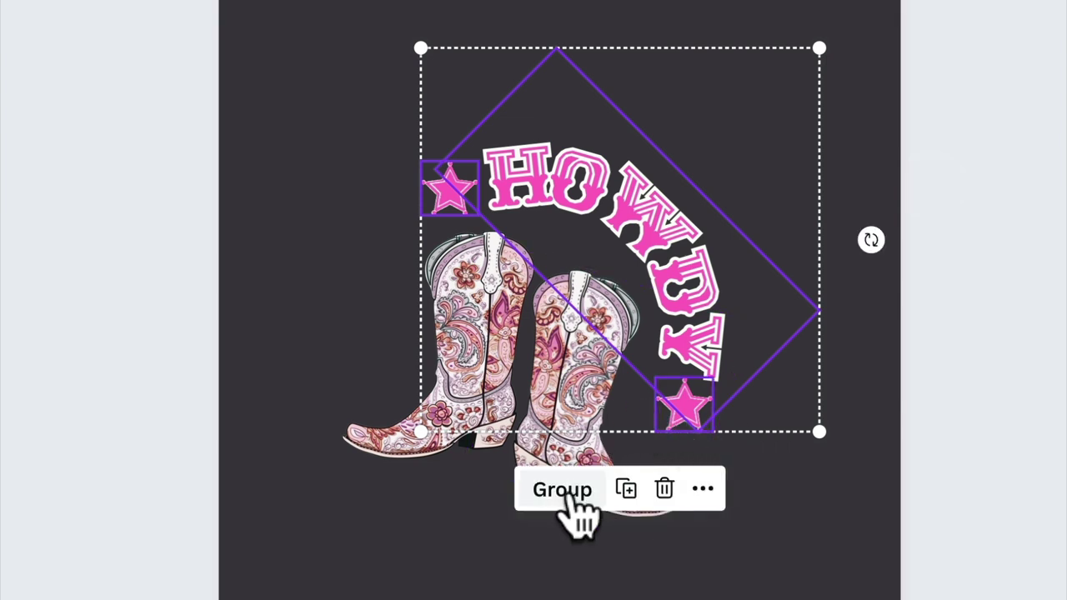
click(571, 499)
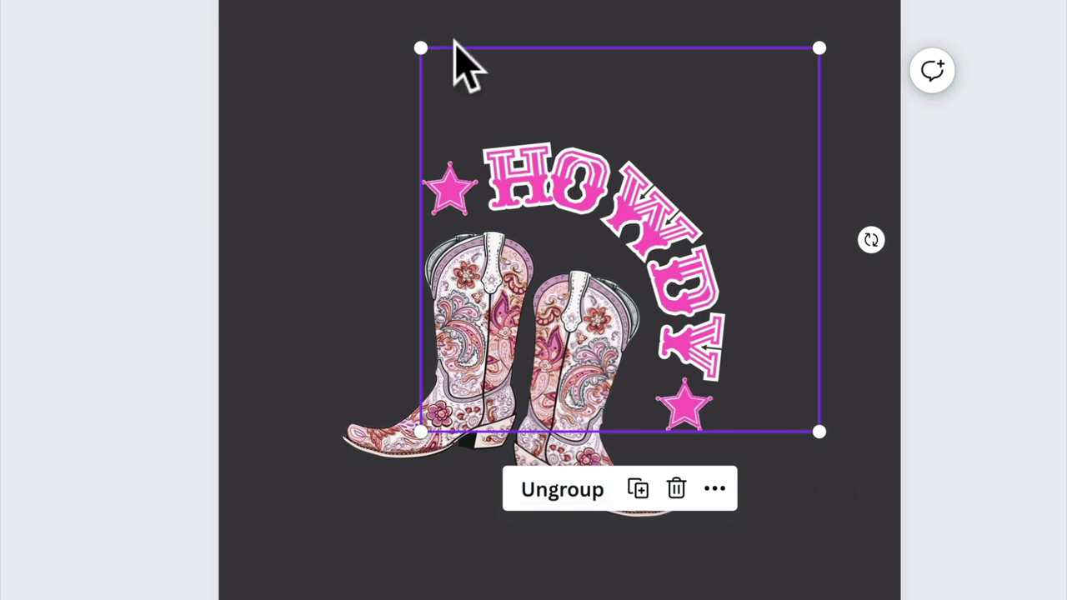
drag(419, 43, 371, 1)
drag(493, 142, 510, 169)
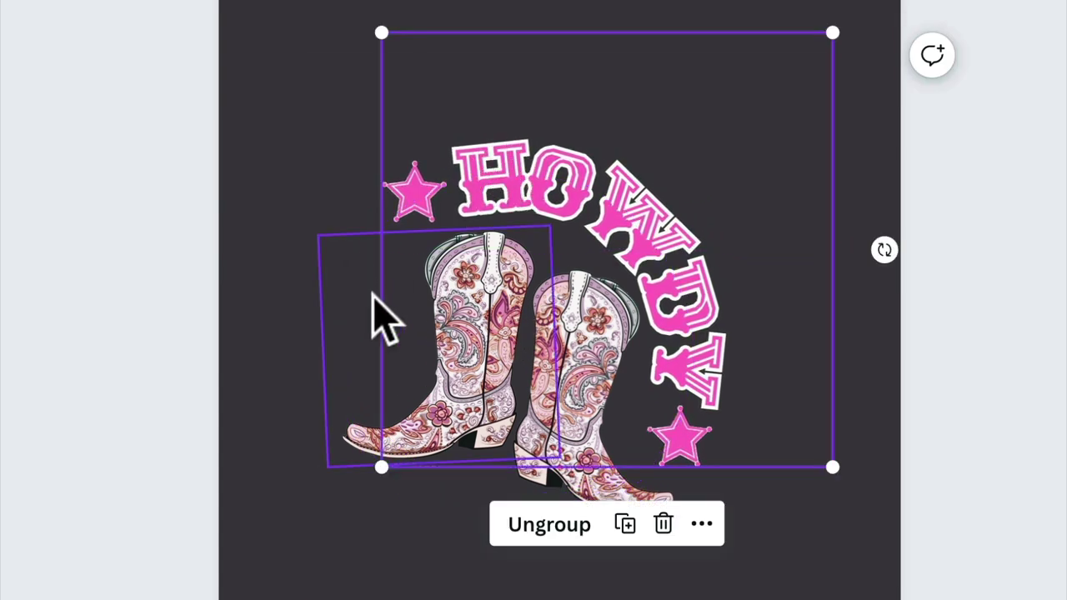
click(275, 285)
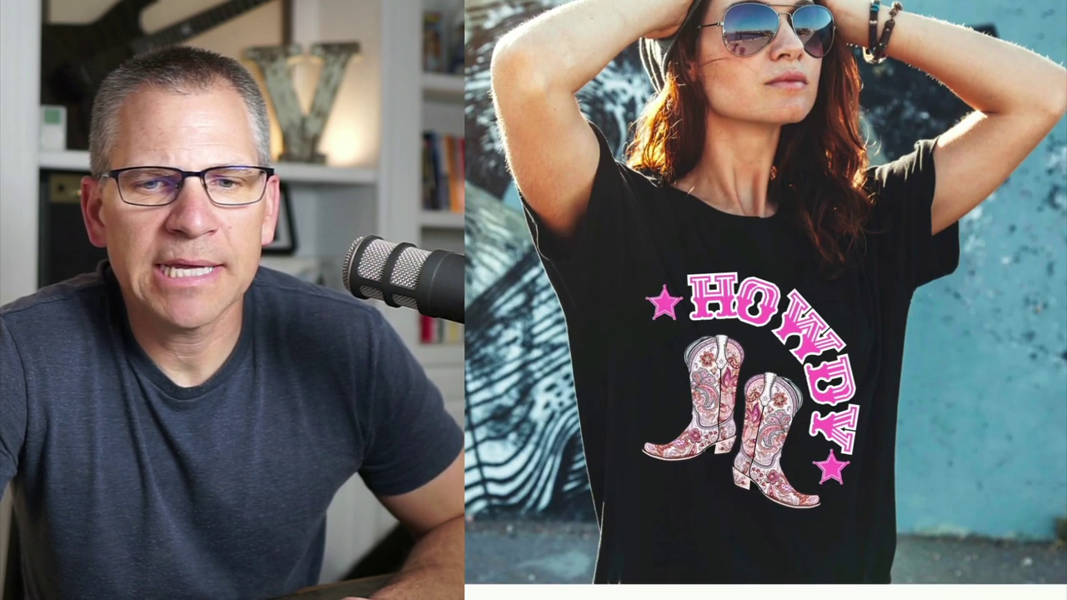
- Review the HOWDY boots design on the T-shirt and hoodie mockup pages, then return to the page 1 artwork
scroll(765, 300, down, 1)
scroll(765, 300, down, 6)
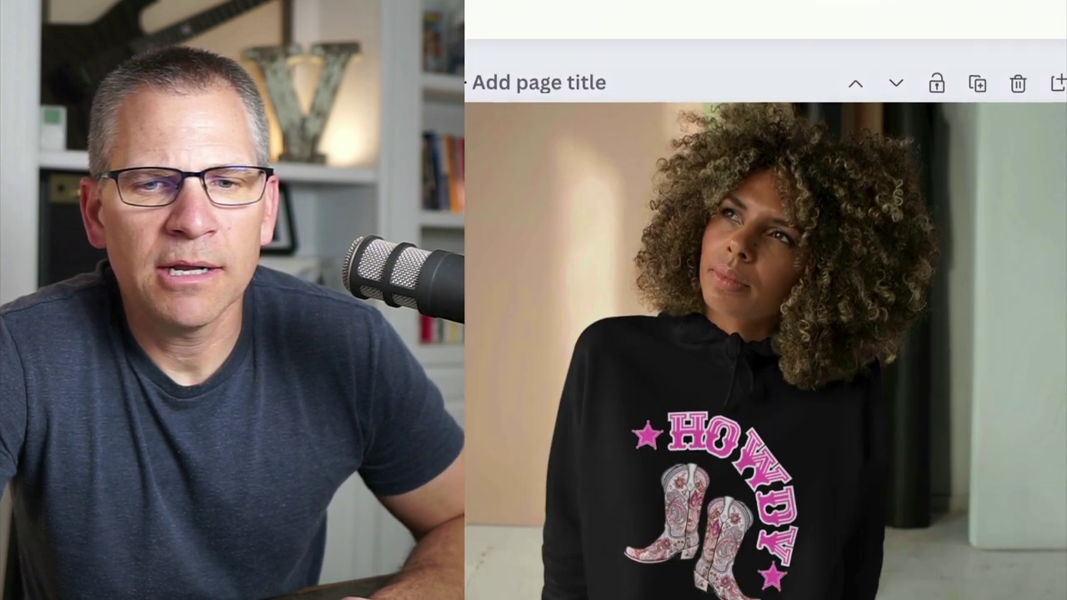
scroll(765, 300, down, 6)
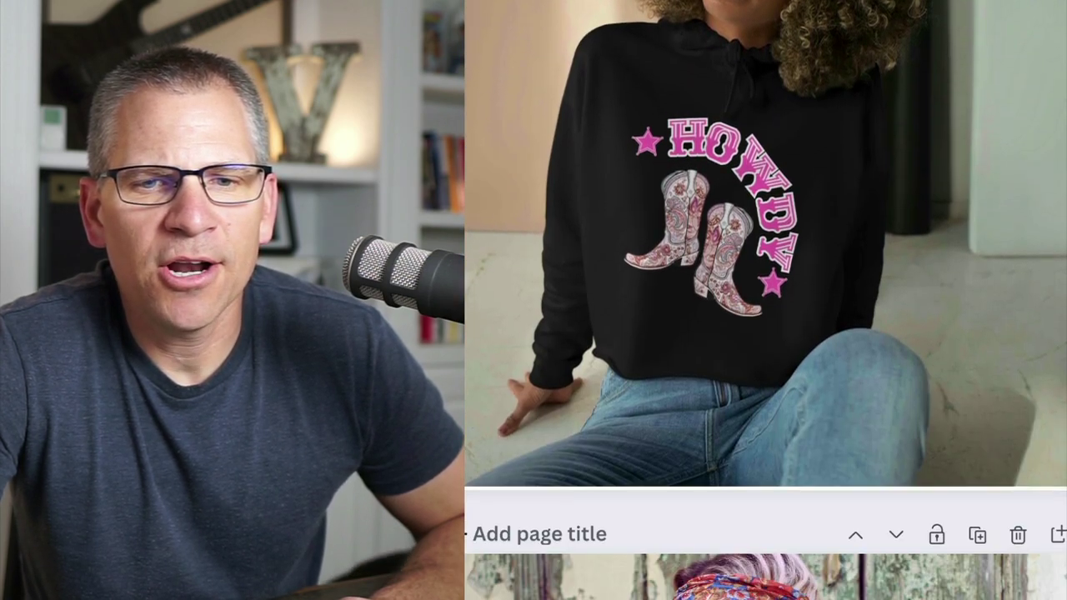
scroll(765, 300, down, 1)
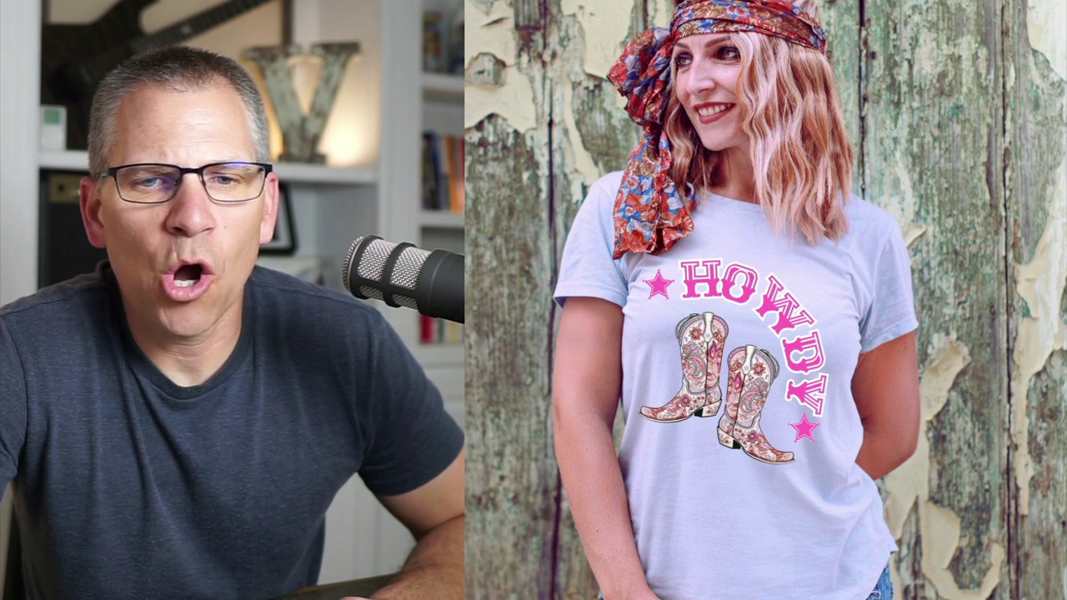
scroll(765, 300, up, 12)
scroll(765, 300, up, 10)
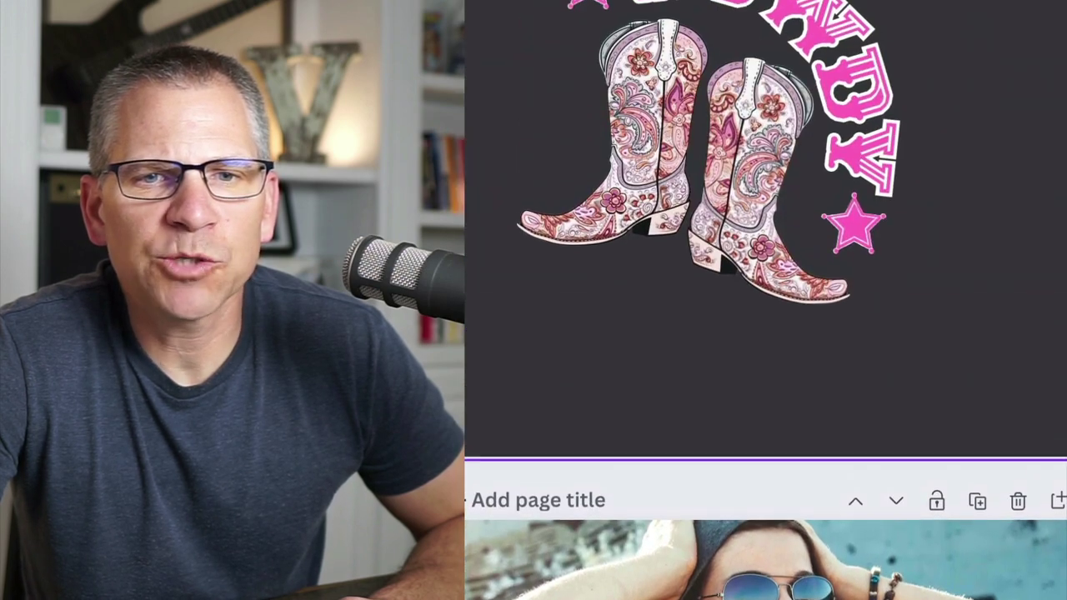
scroll(765, 300, up, 3)
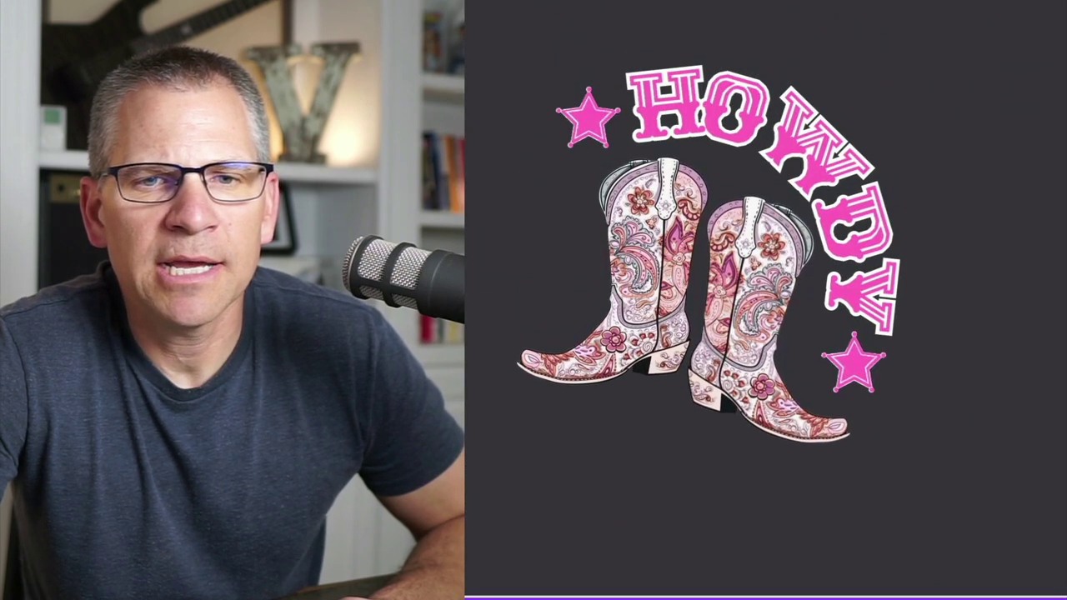